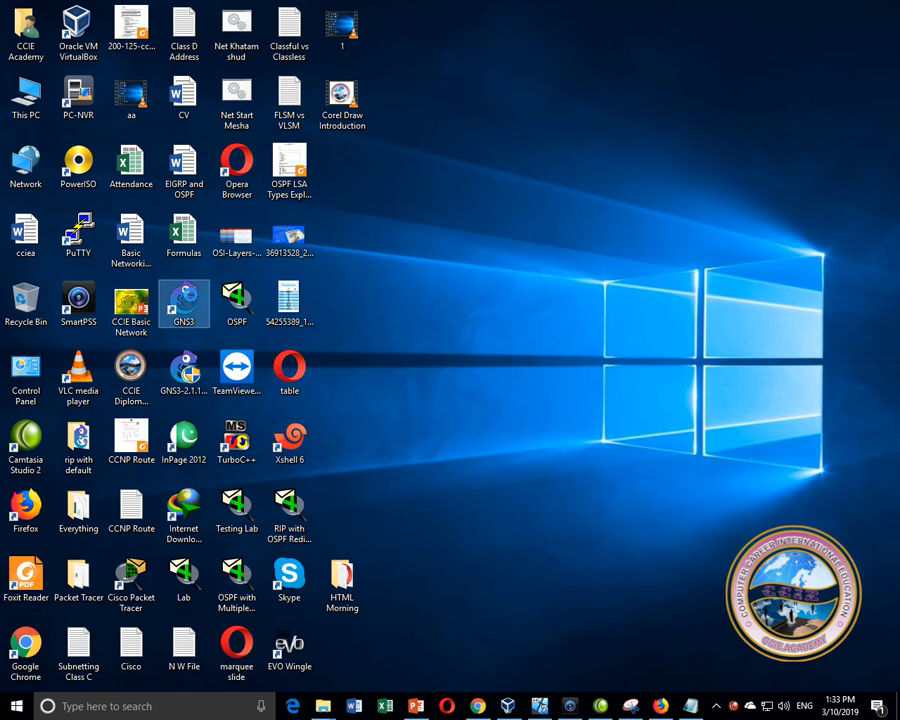
Step: Launch GNS3 from its desktop shortcut and get to the empty main workspace
right_click(192, 300)
left_click(252, 352)
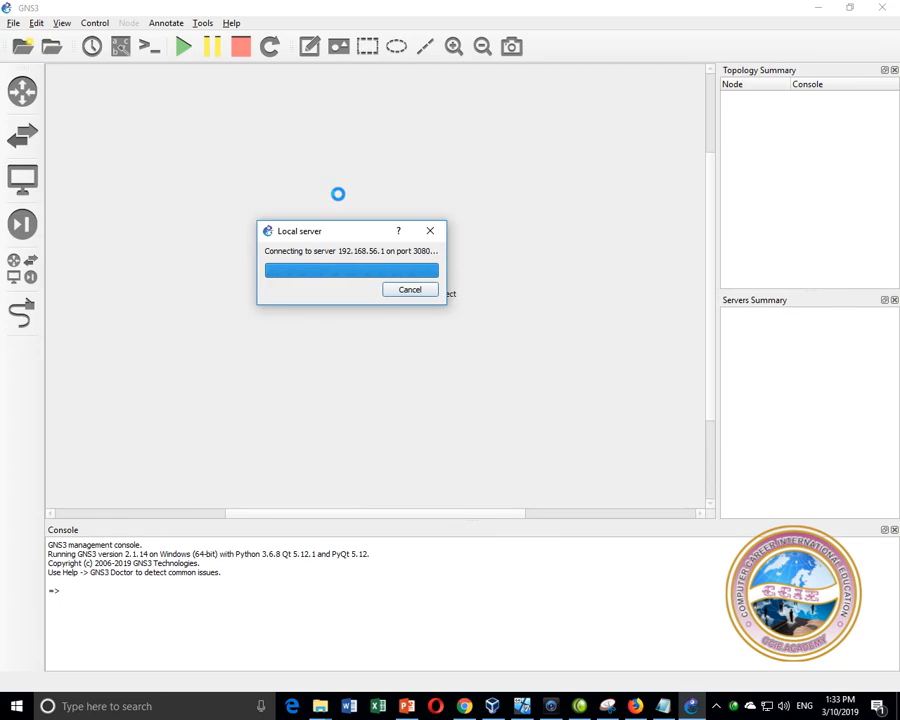
left_click(594, 443)
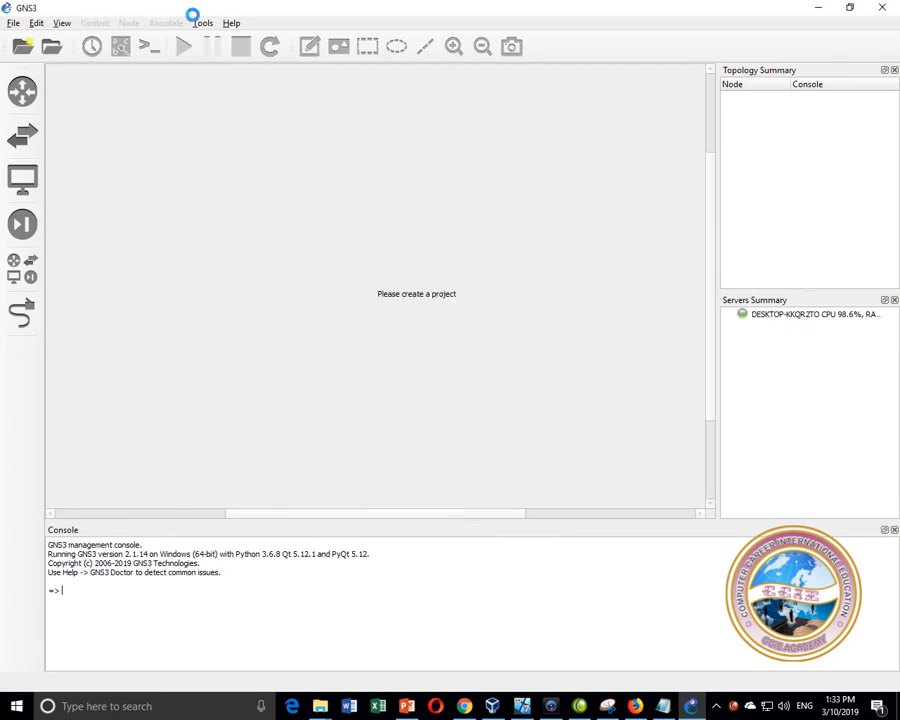
Step: Check the installed GNS3 version in the program's About information, then close it
left_click(200, 22)
left_click(231, 22)
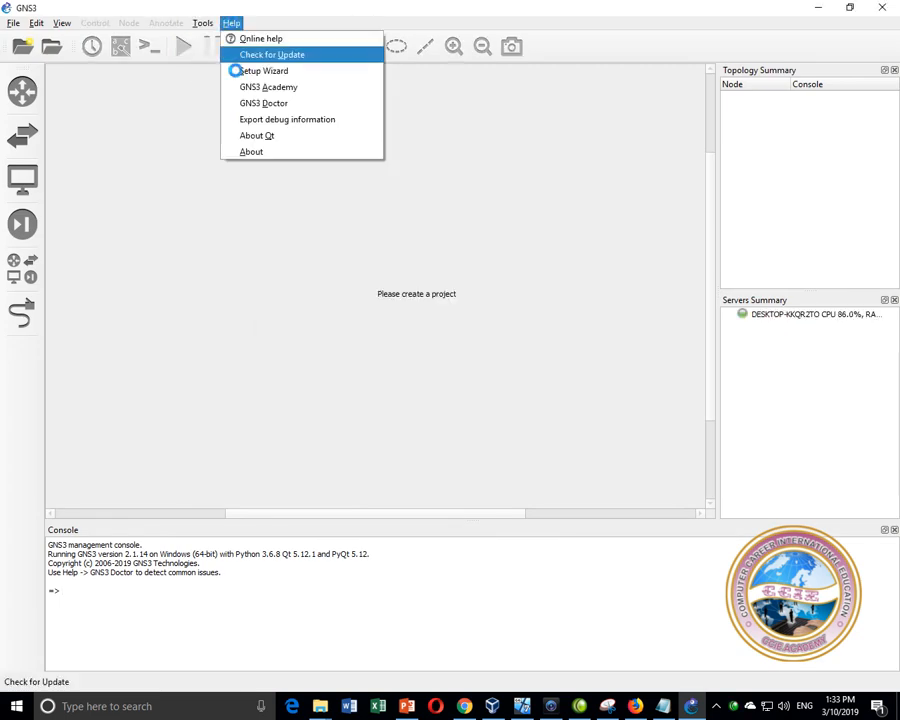
left_click(251, 151)
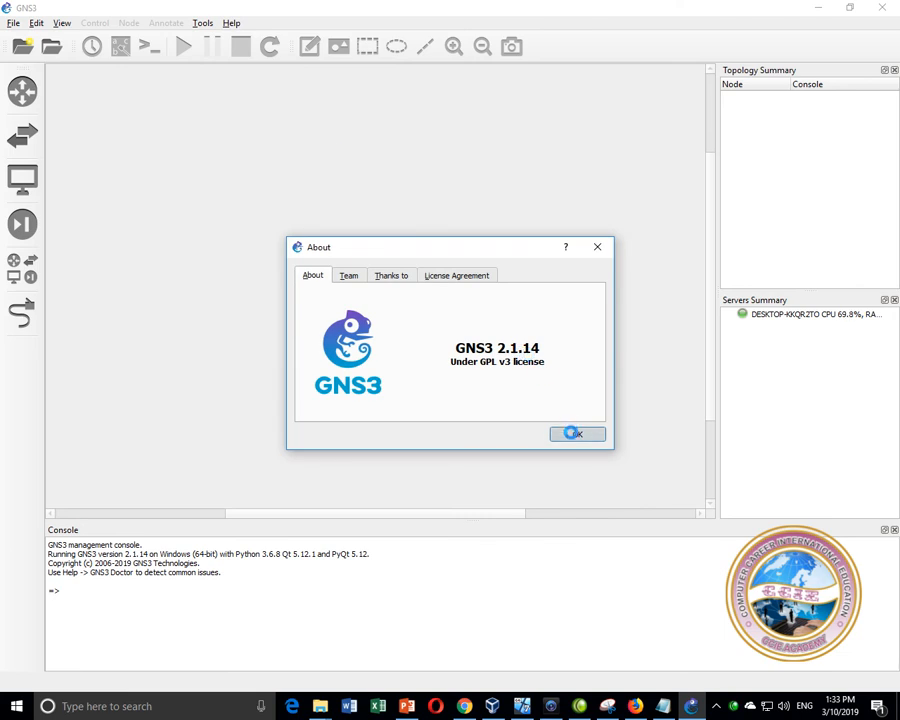
left_click(574, 434)
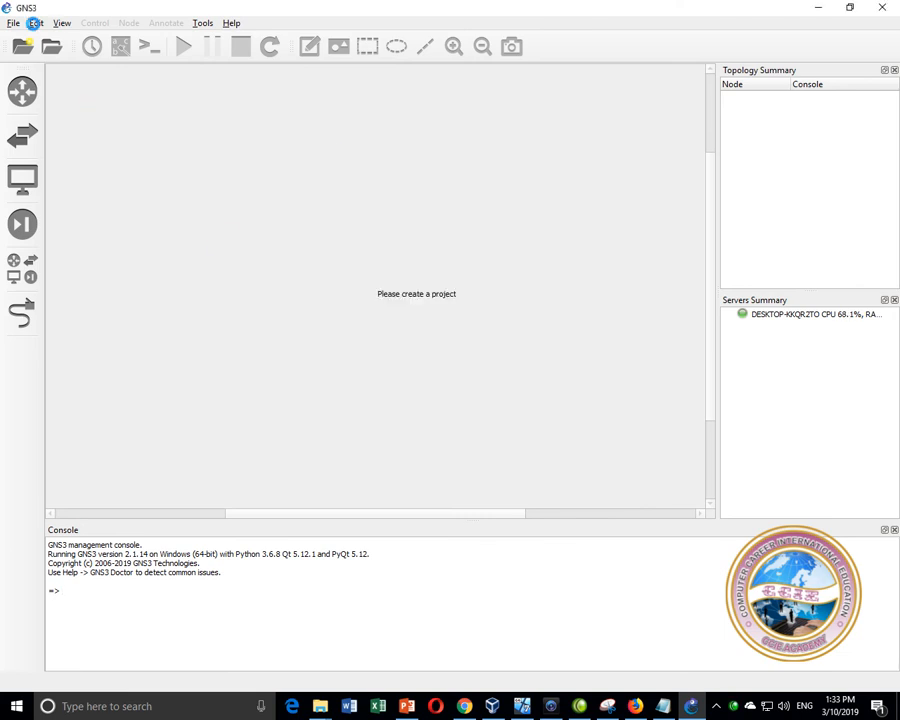
Step: Start a new QEMU VM template in the preferences and name it ASA 842
left_click(34, 22)
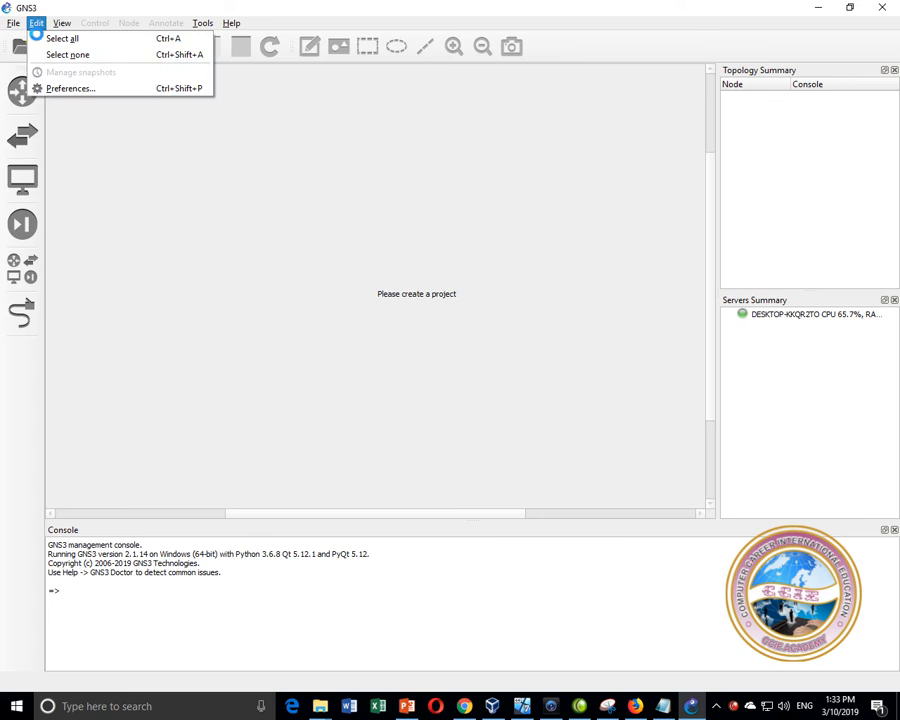
left_click(87, 87)
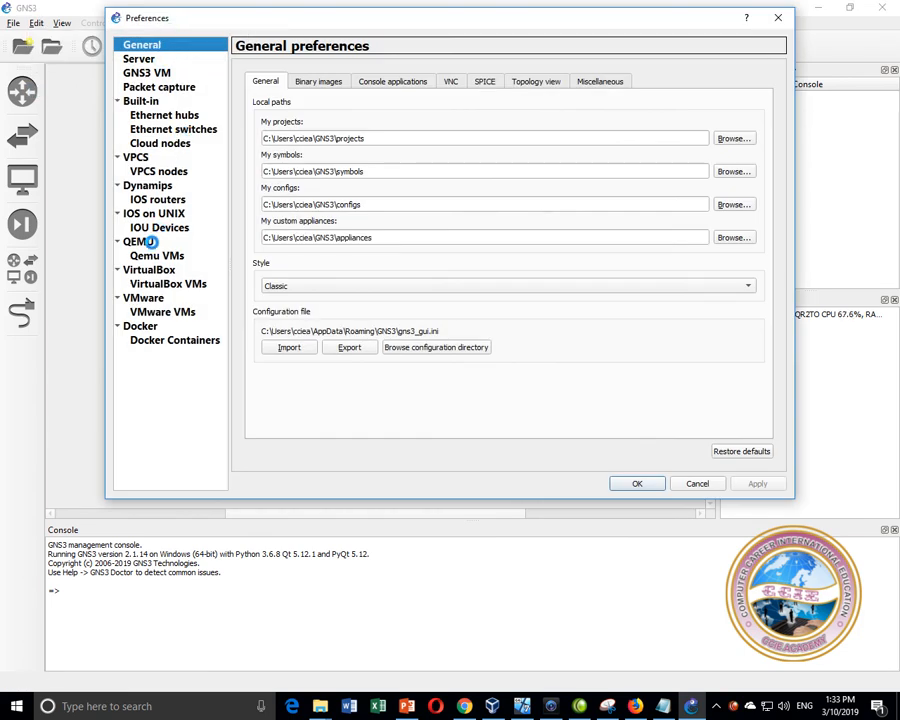
left_click(166, 256)
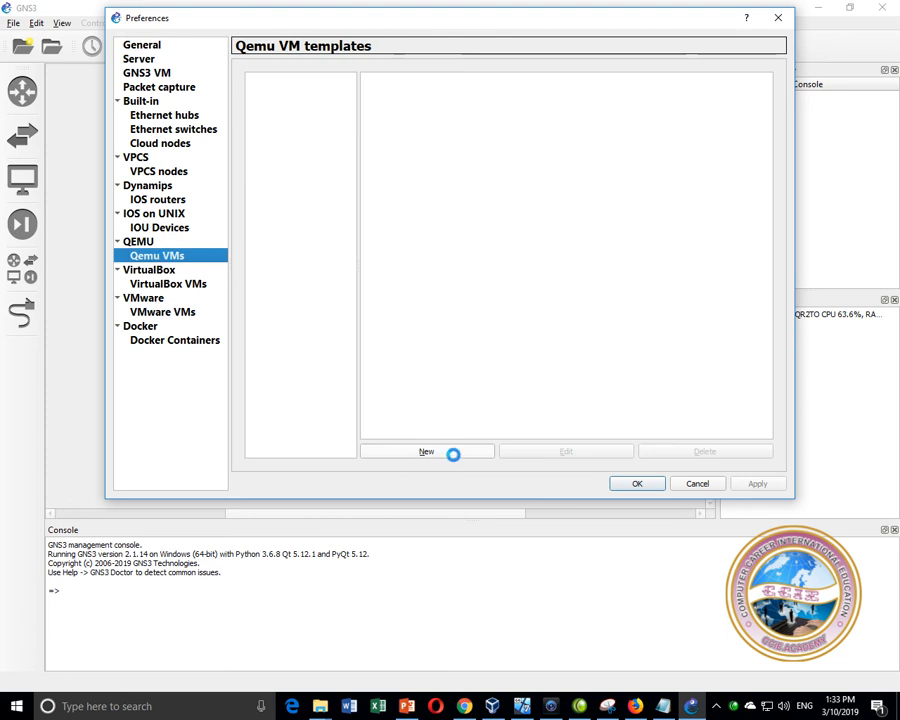
left_click(453, 452)
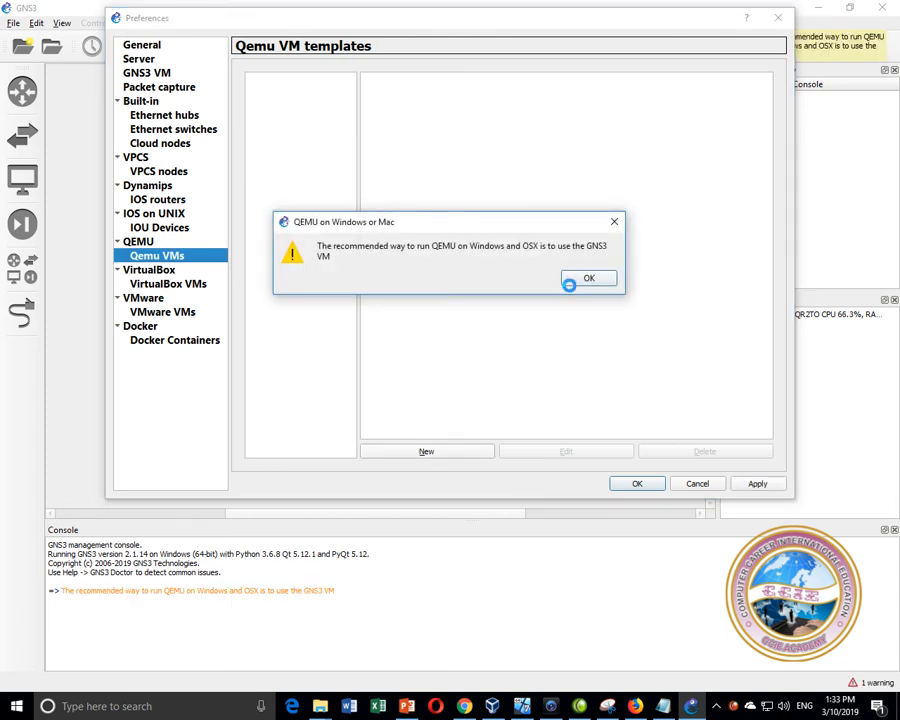
left_click(586, 279)
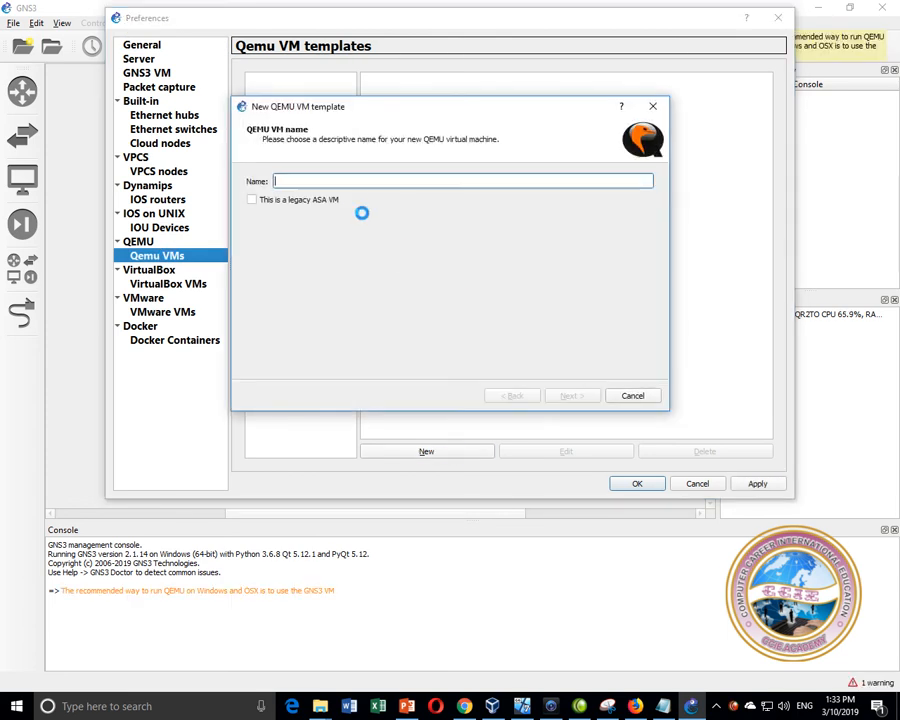
type("ASA")
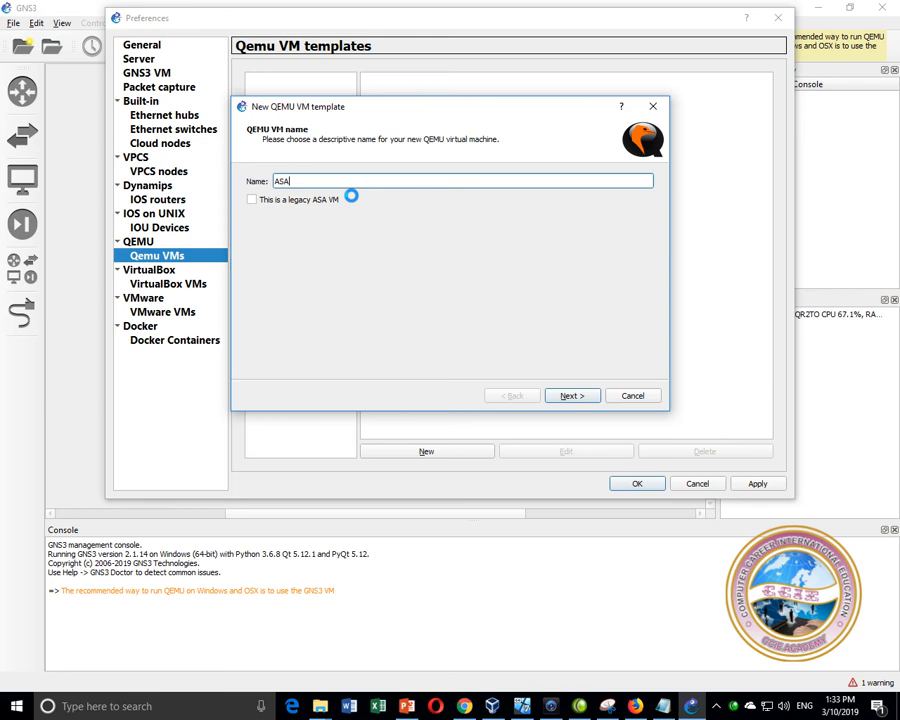
type(" 8.4")
key("BackSpace")
key("BackSpace")
type("42")
left_click(571, 396)
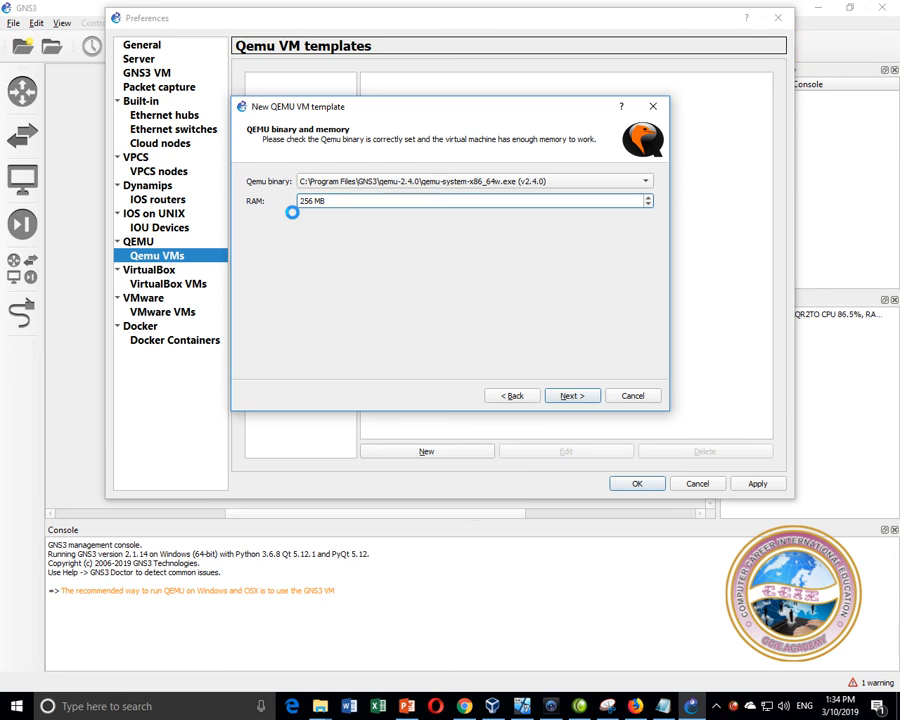
Step: Set the new template's RAM to 1024 MB and accept telnet as its console type
key("BackSpace")
key("BackSpace")
key("BackSpace")
type("1024")
left_click(567, 396)
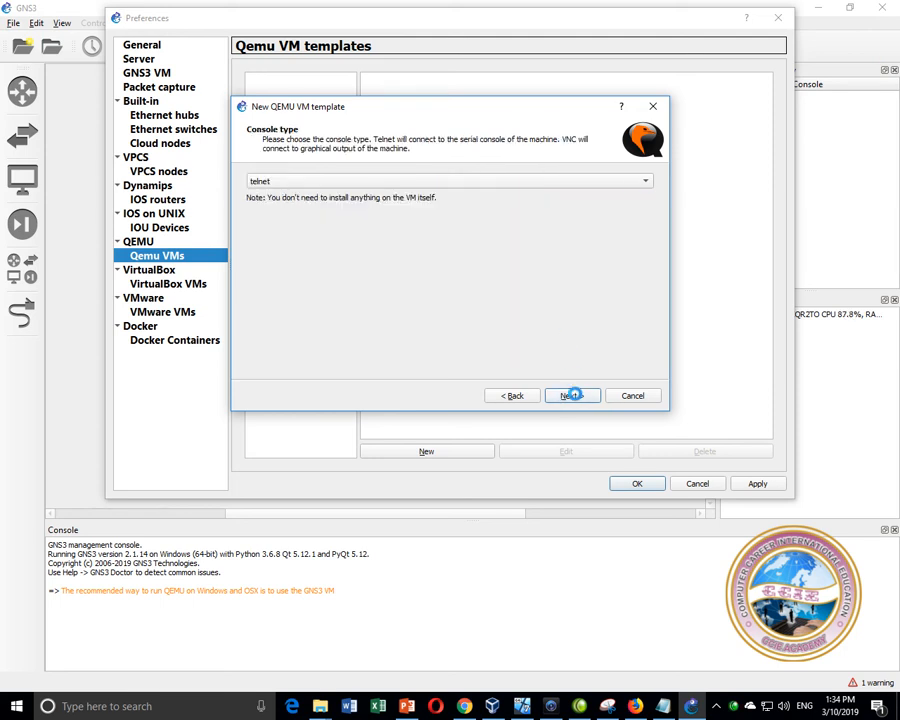
left_click(571, 396)
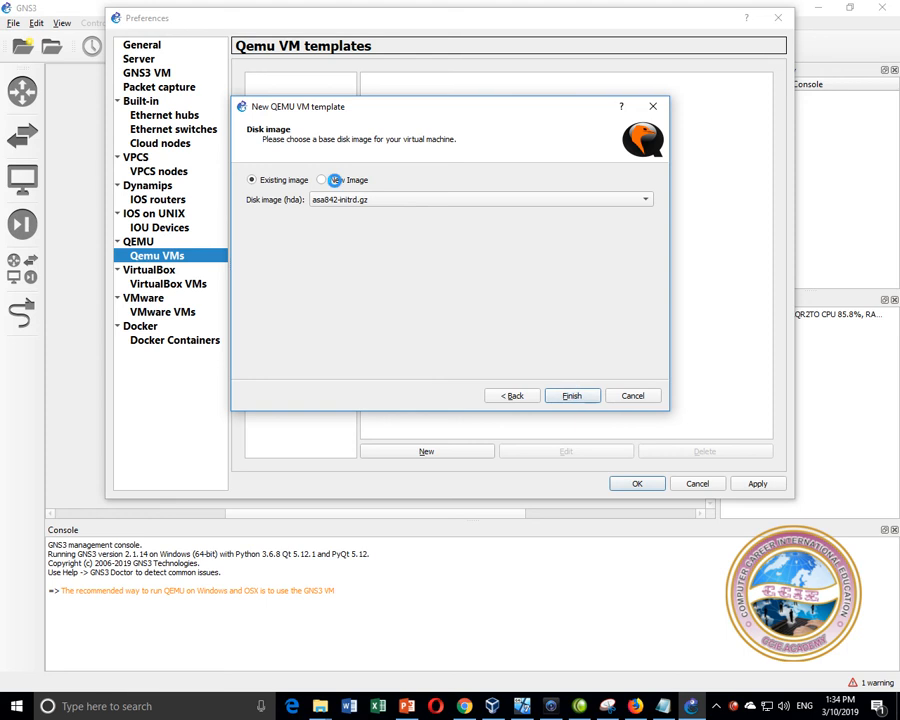
Step: Assign the new disk image asa842-initrd.gz.md5sum from the ASA842 folder on drive J: and finish the template
left_click(335, 180)
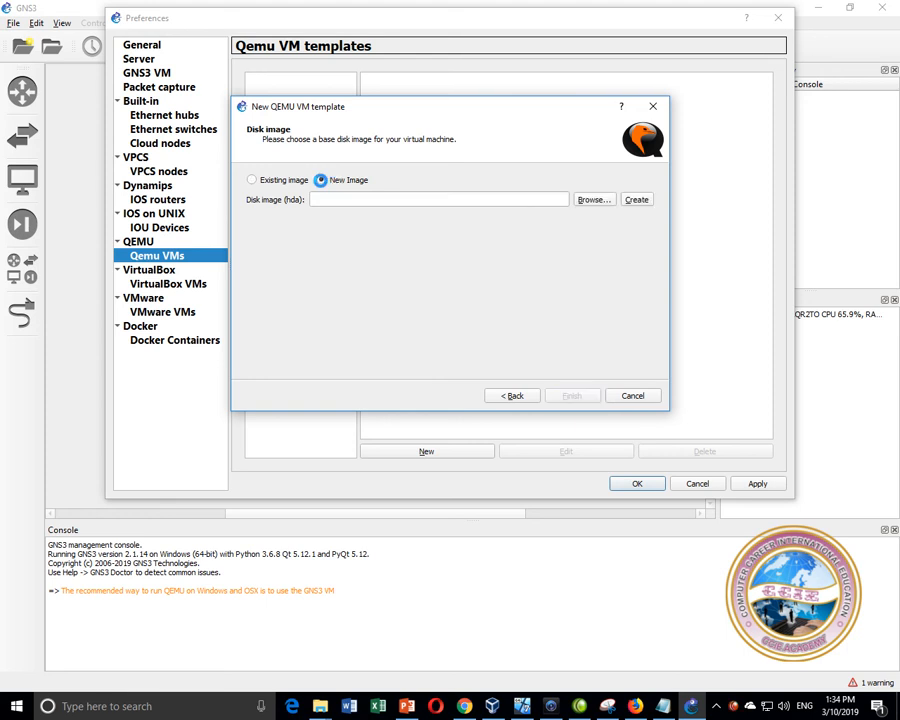
left_click(298, 180)
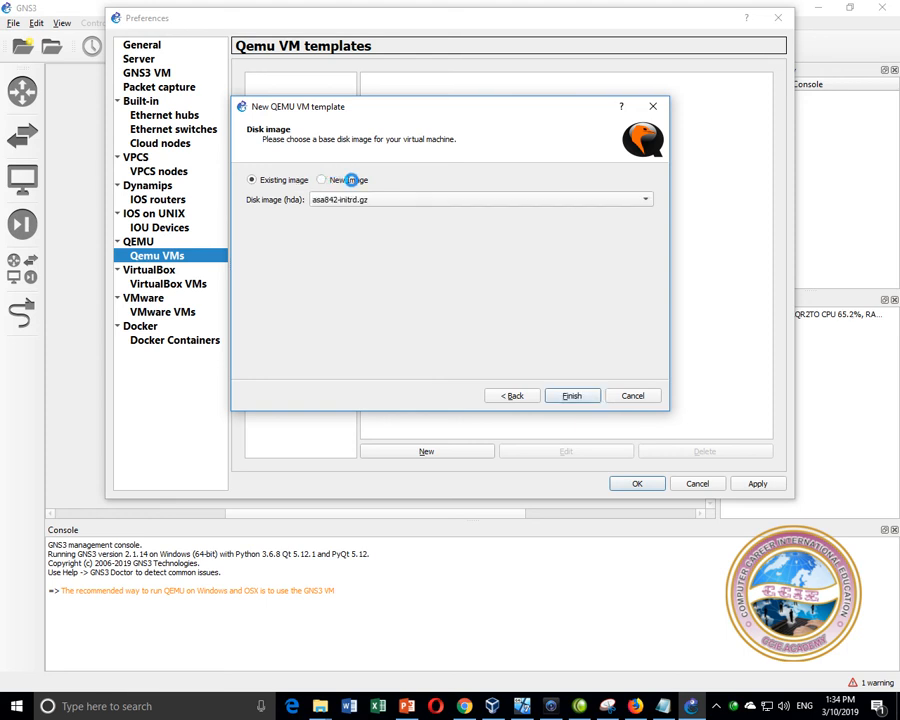
left_click(350, 180)
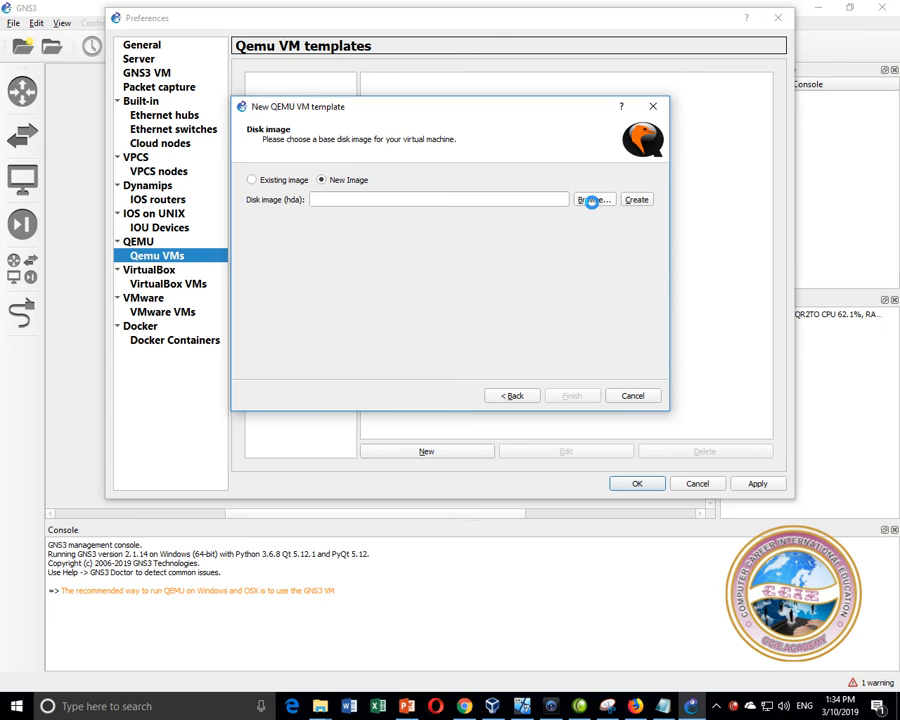
left_click(592, 200)
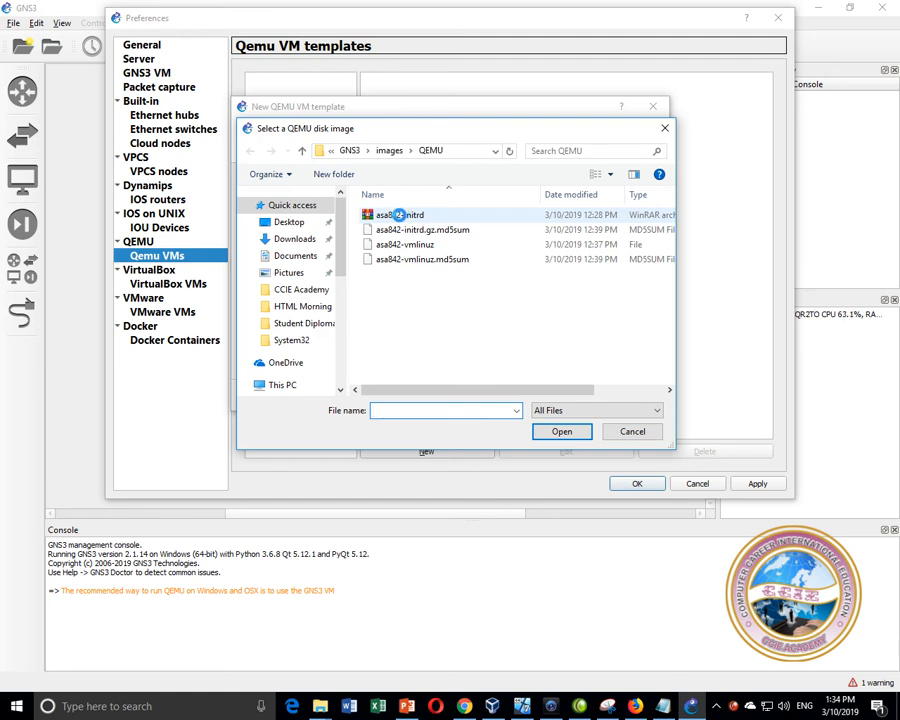
scroll(342, 361, "down", 6)
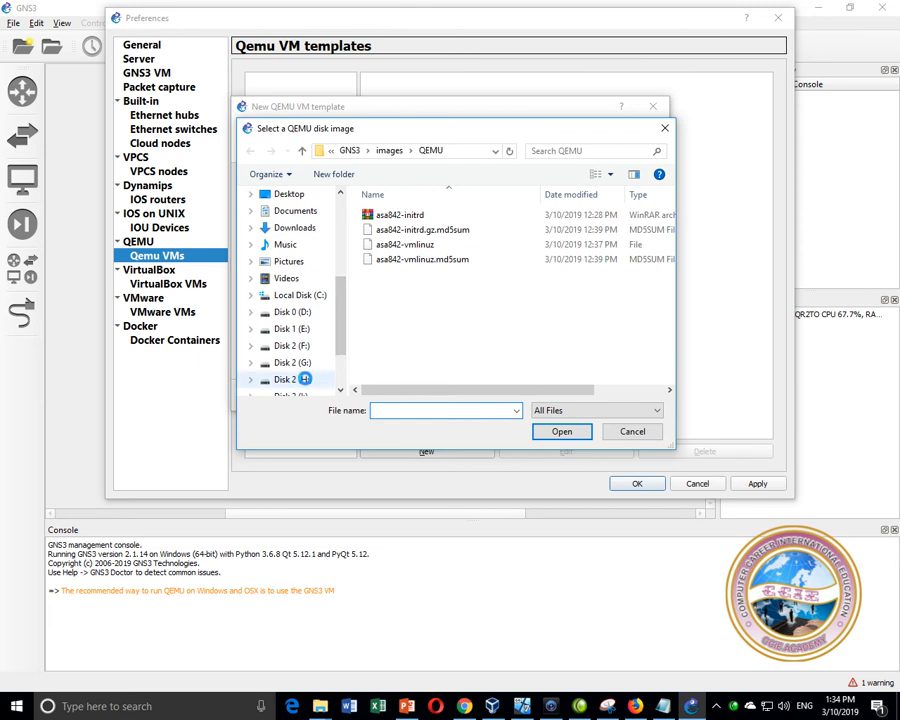
left_click(295, 329)
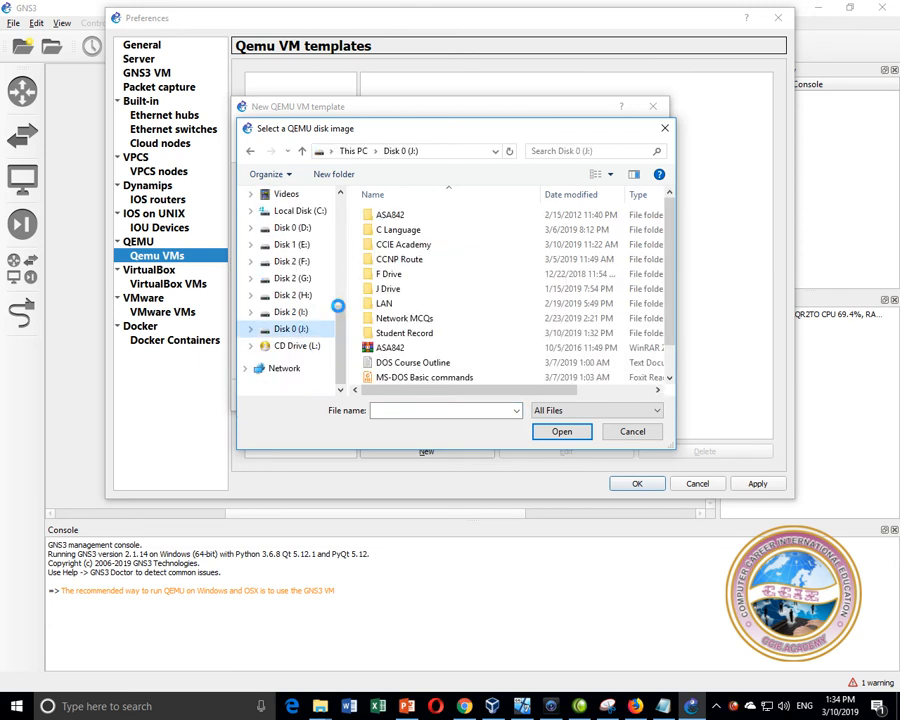
double_click(404, 214)
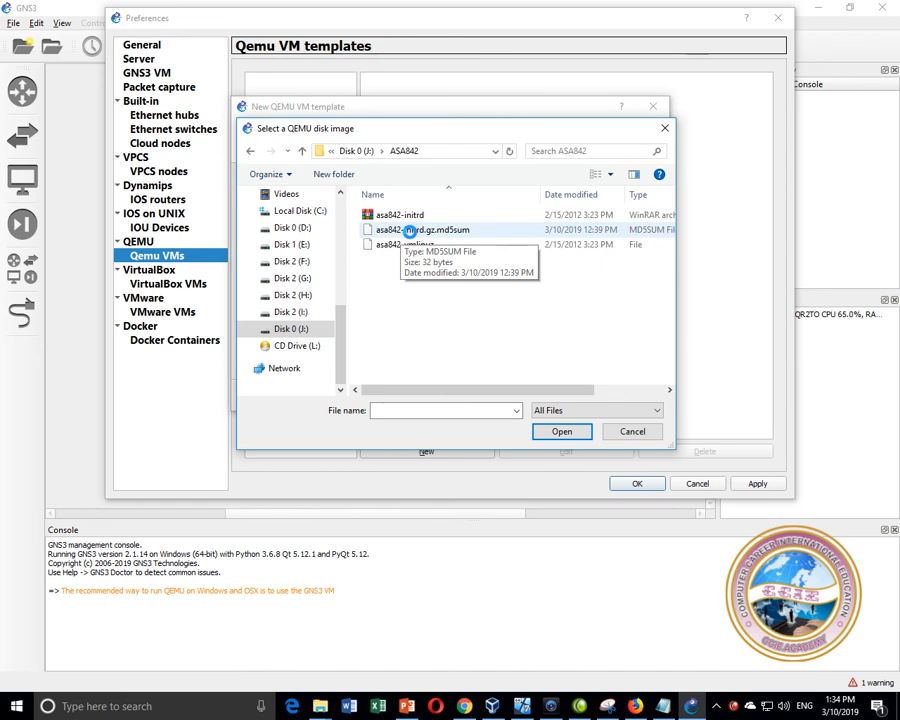
left_click(408, 230)
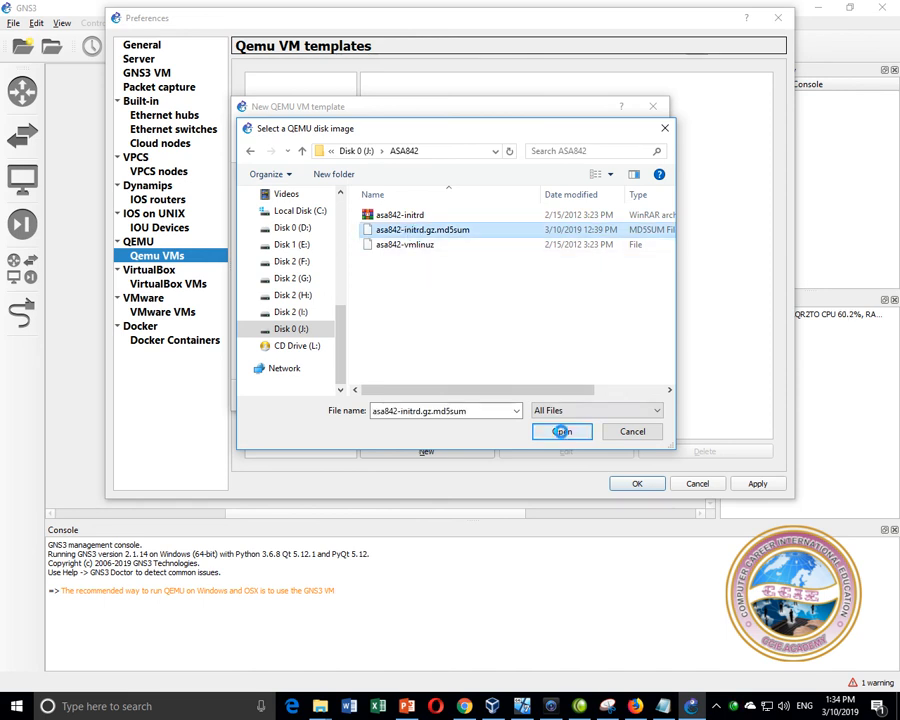
left_click(562, 431)
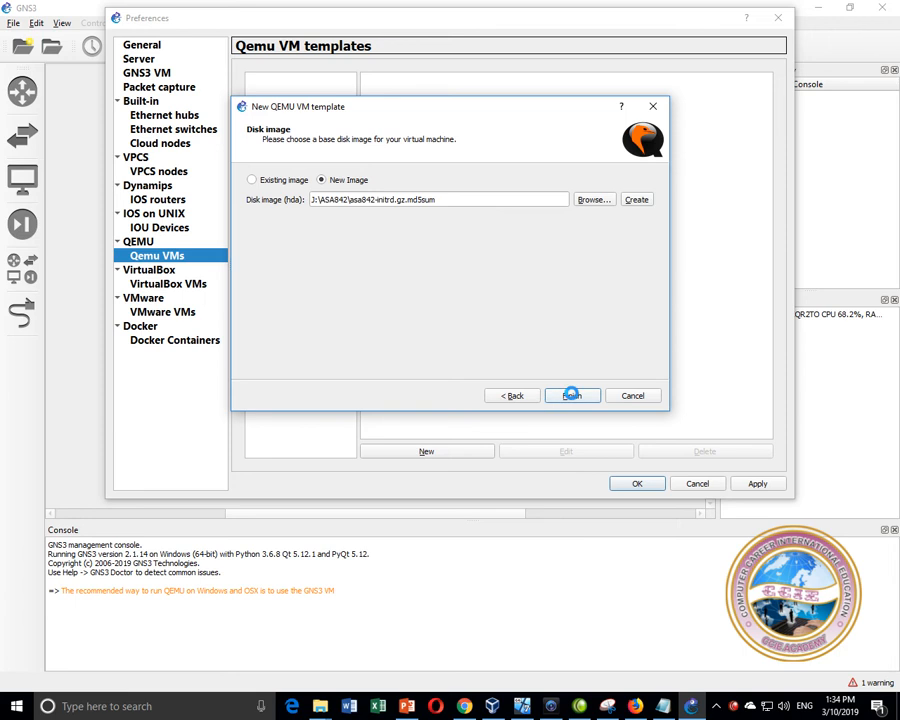
left_click(571, 395)
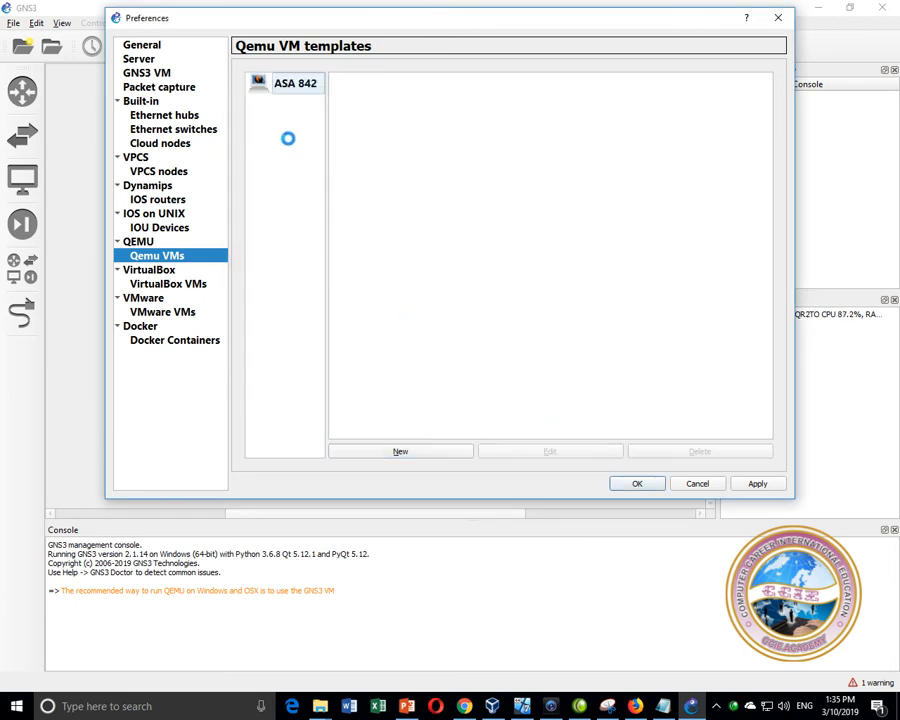
Step: Open the ASA 842 template's configuration for editing and set its category to Security devices
left_click(282, 86)
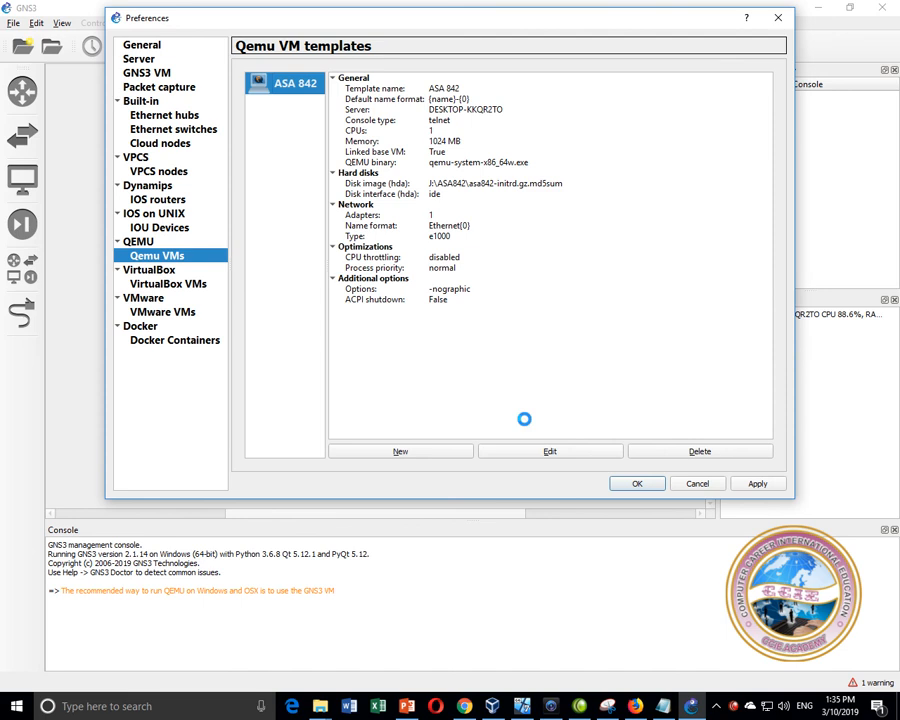
left_click(528, 450)
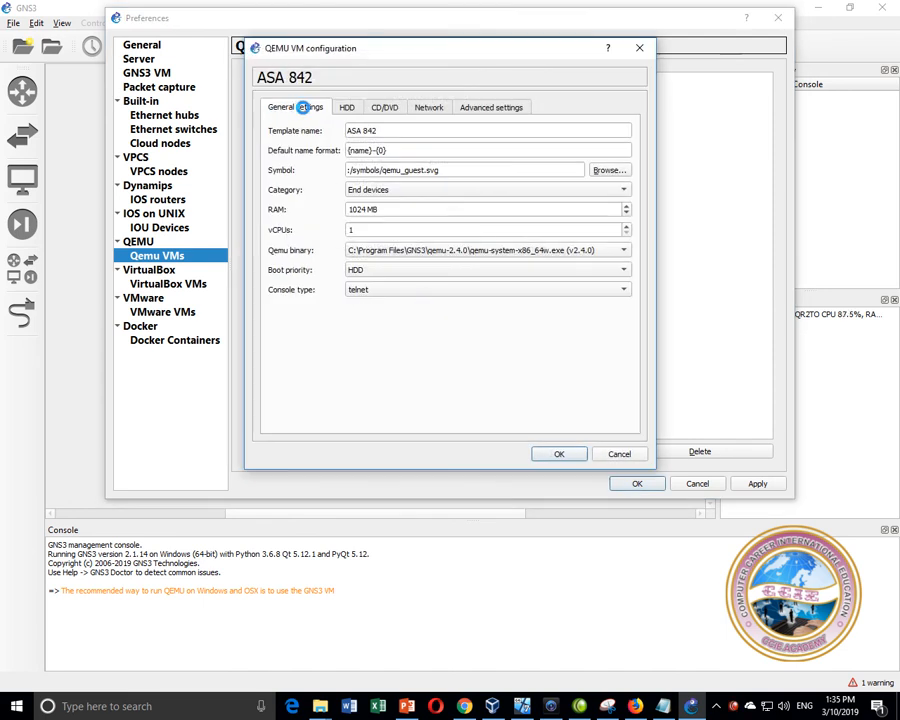
left_click(388, 190)
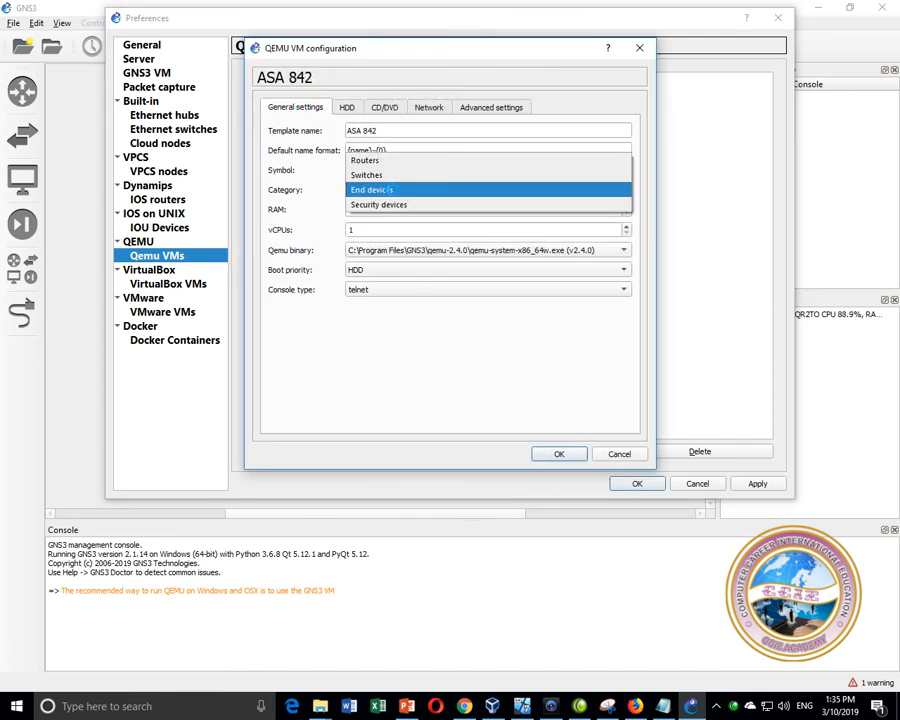
left_click(397, 204)
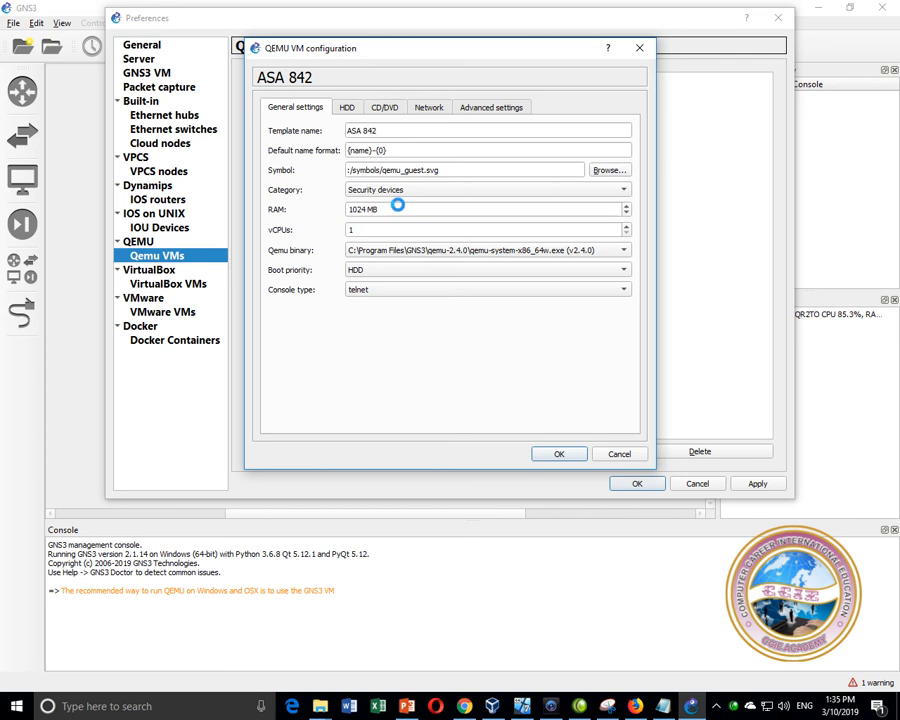
Step: Change the ASA 842 template's symbol to asa from the symbols library
left_click(466, 170)
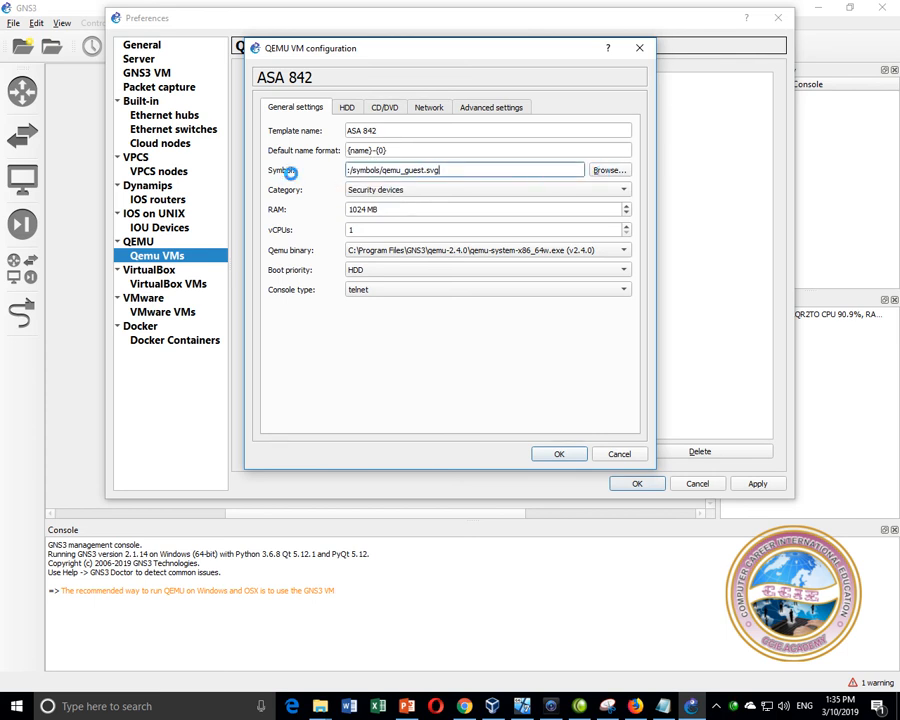
left_click(597, 171)
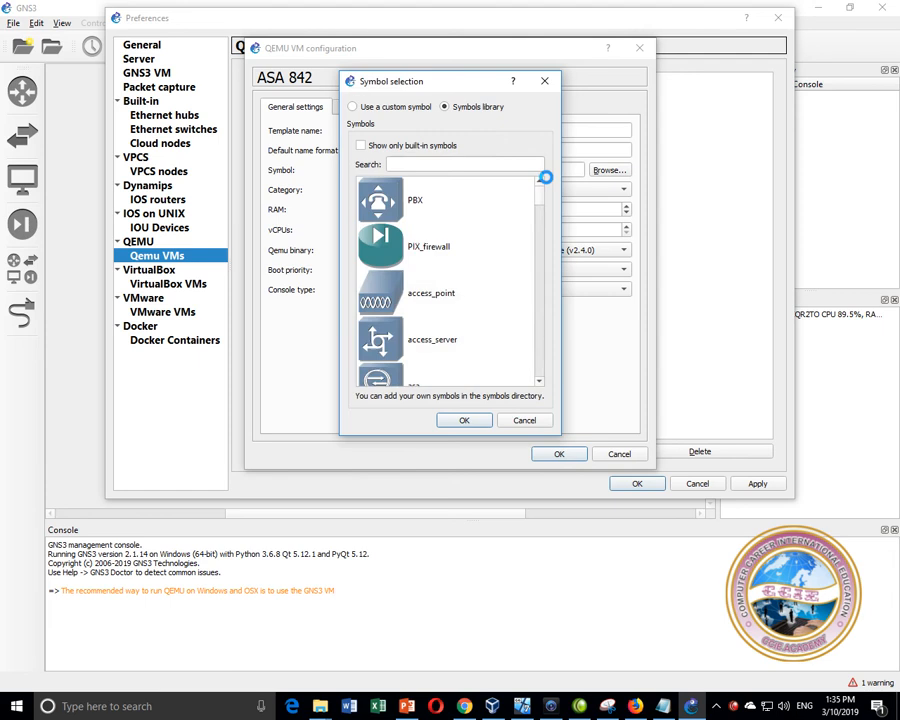
left_click(416, 164)
type("as")
left_click(380, 200)
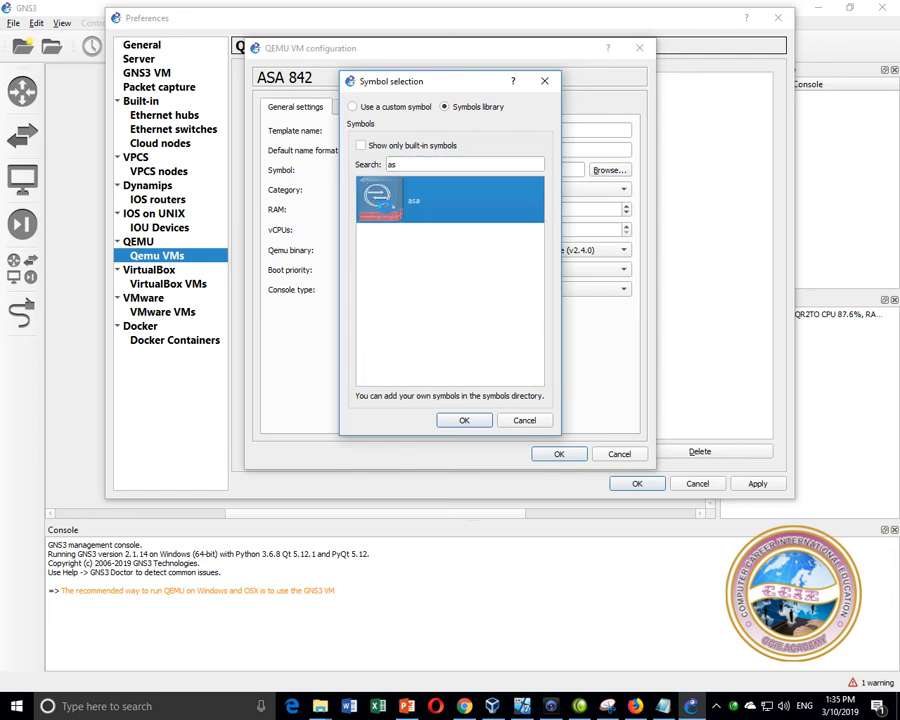
left_click(464, 420)
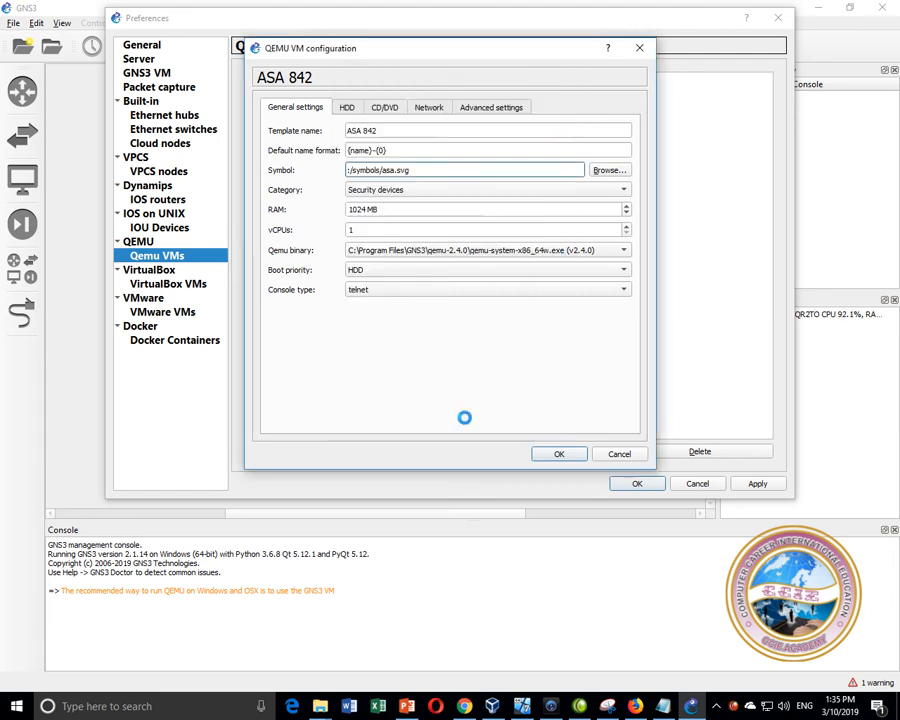
Step: Set the template's network to 4 adapters of type Intel Gigabit Ethernet (e1000) with the name format GigabitEthernet{0}
left_click(428, 107)
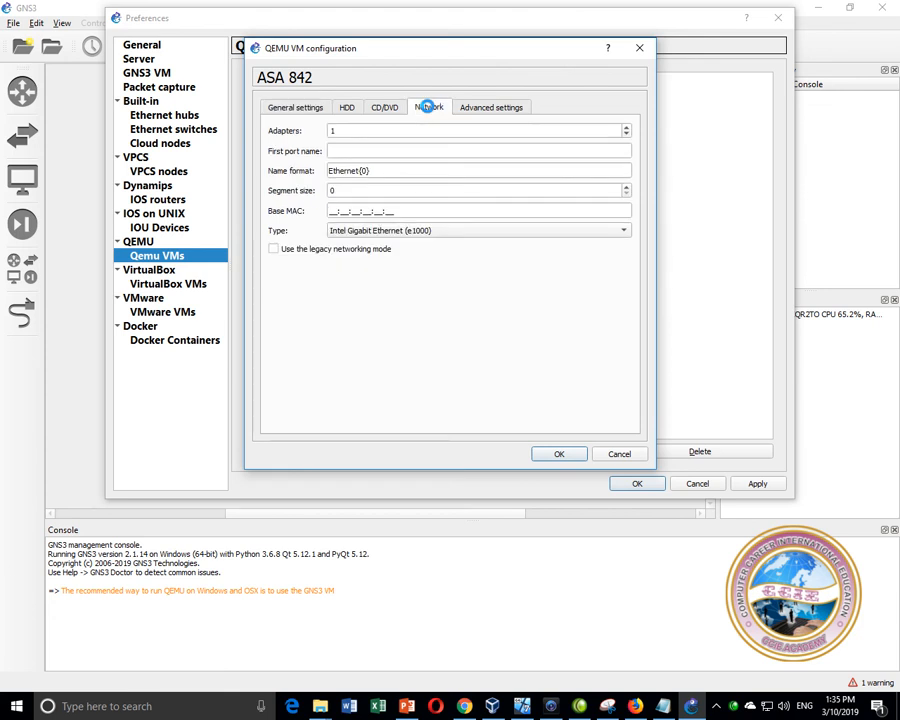
left_click(372, 131)
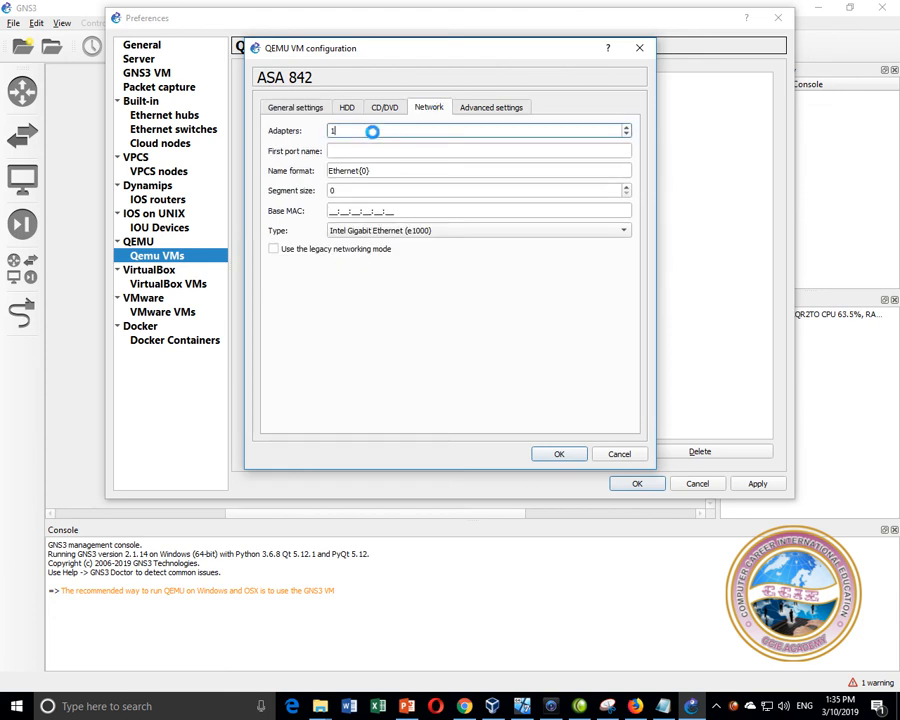
key("BackSpace")
type("2")
left_click(626, 128)
left_click(376, 232)
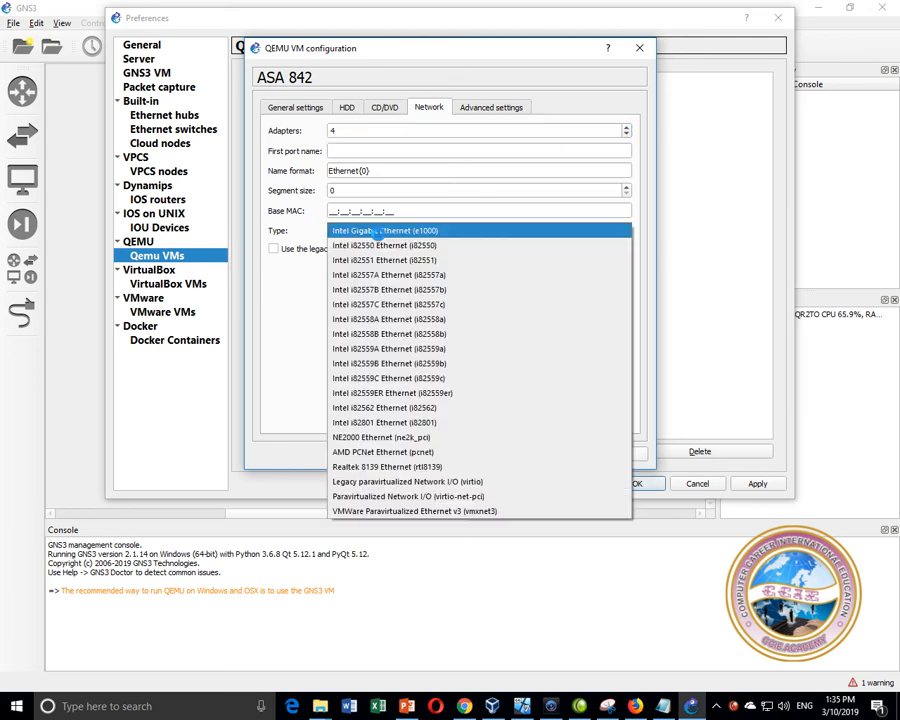
left_click(376, 231)
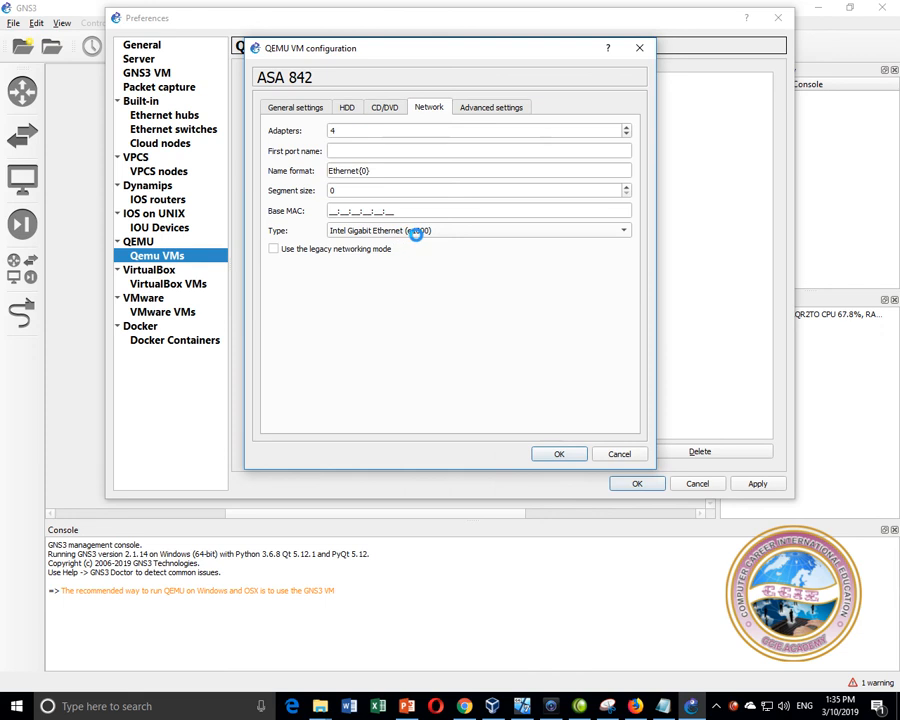
left_click(326, 171)
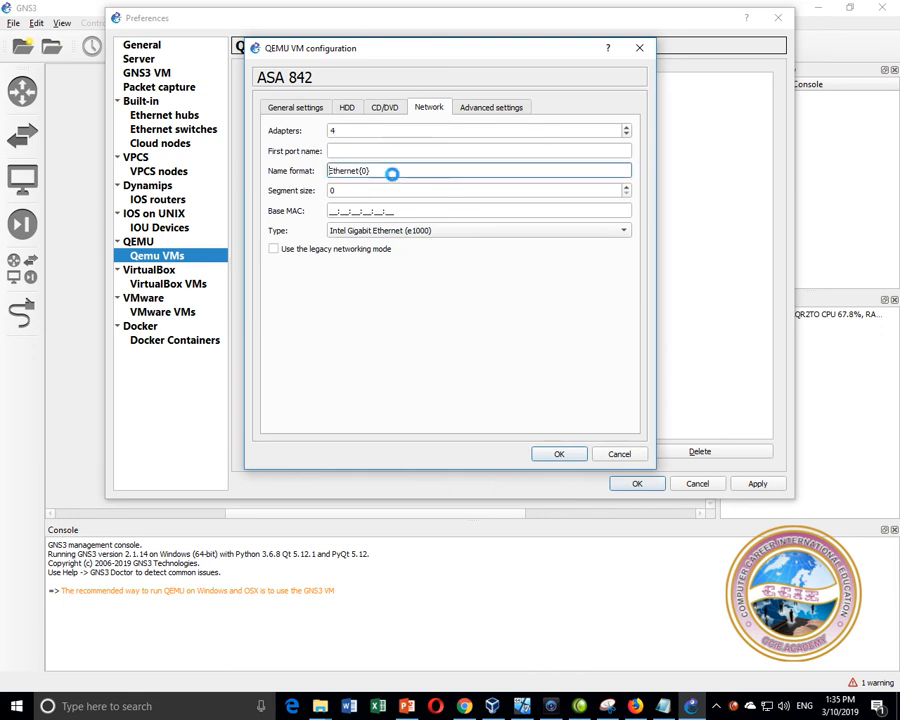
type("Gigabit")
Step: Assign asa842-initrd from the ASA842 folder on drive J: as the template's initial RAM disk
left_click(467, 106)
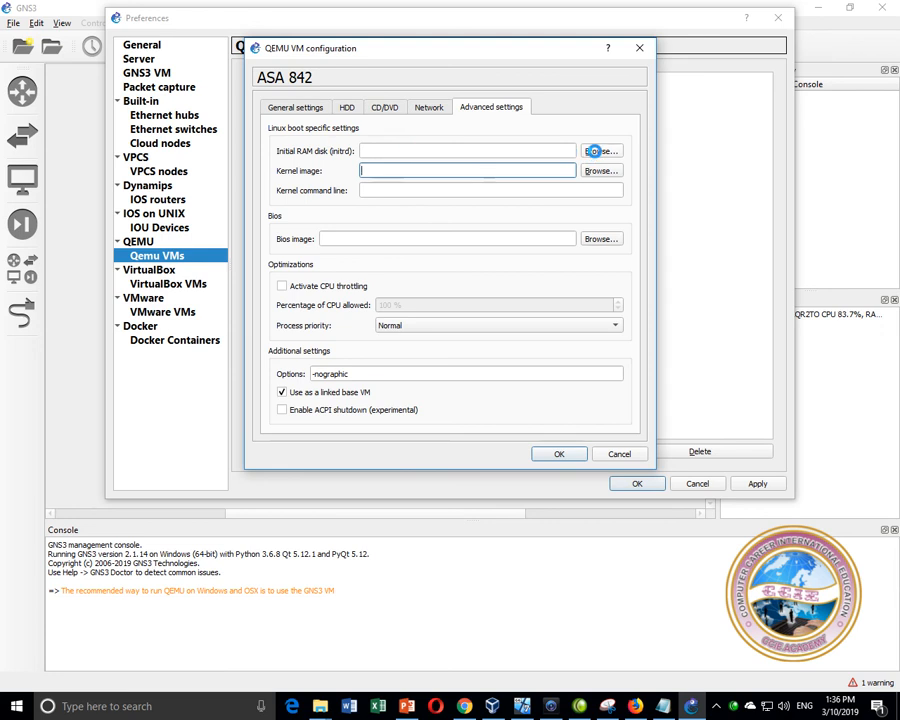
left_click(594, 152)
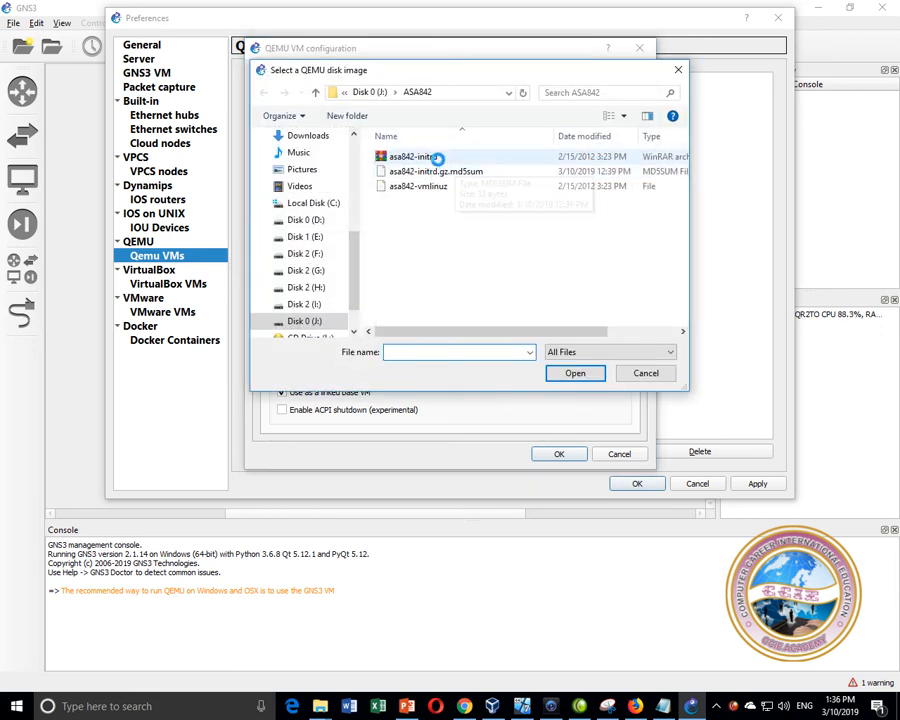
left_click(325, 321)
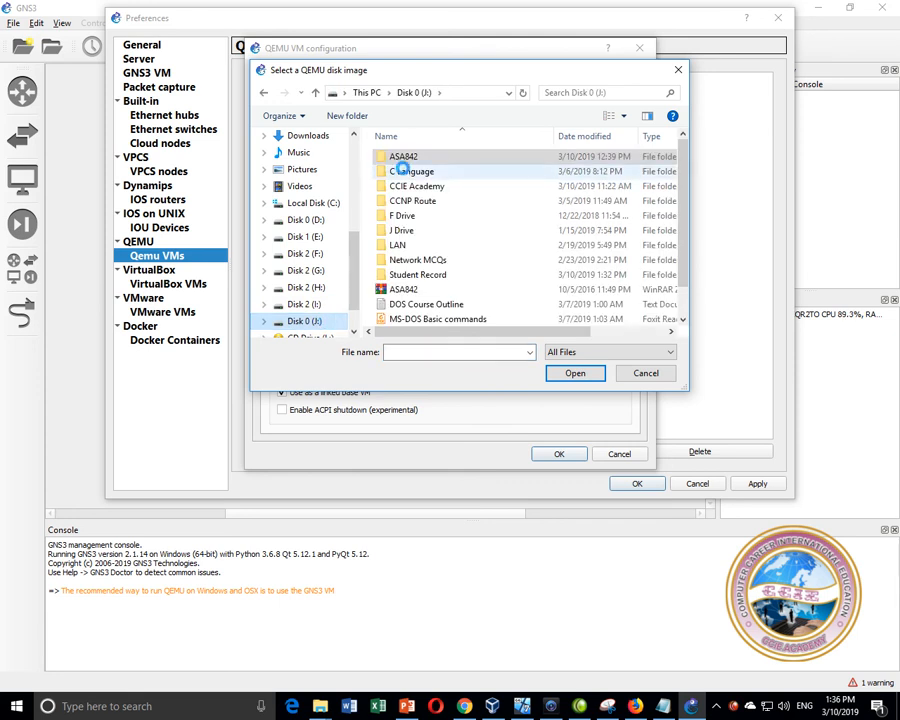
double_click(405, 157)
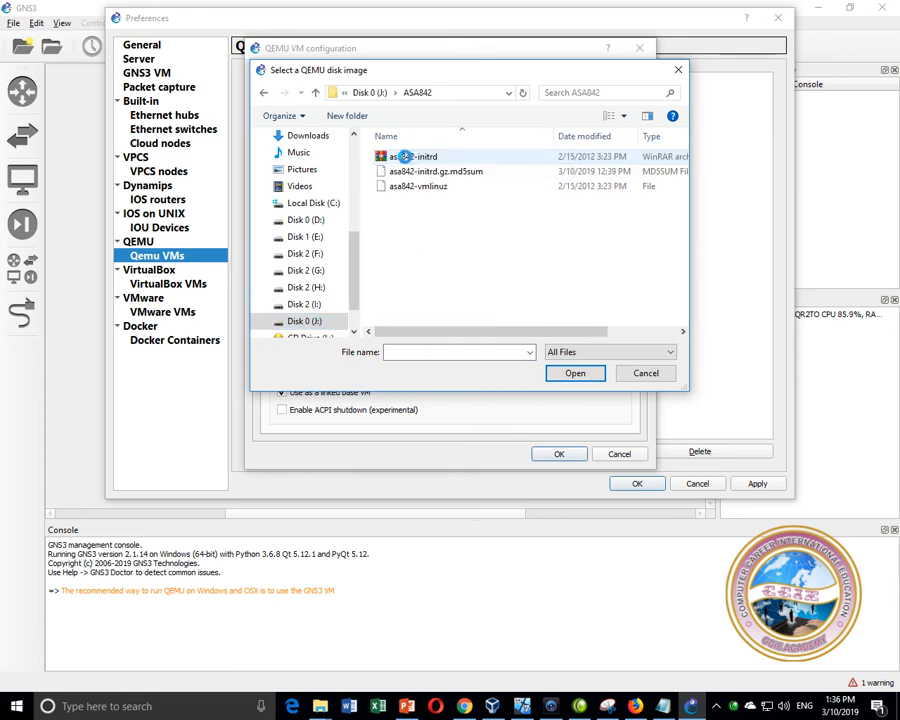
left_click(406, 158)
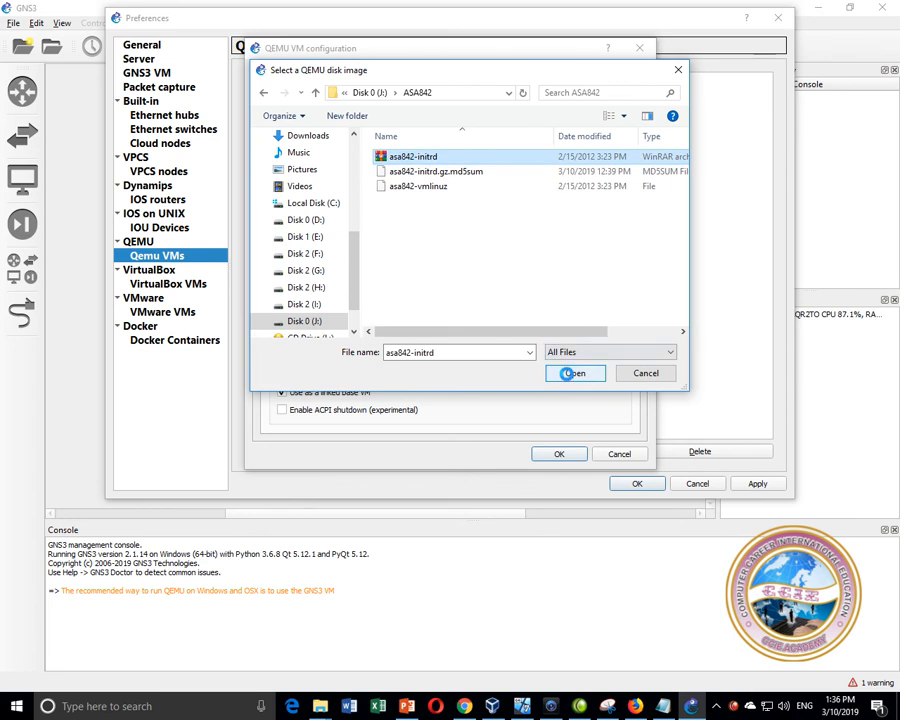
left_click(571, 373)
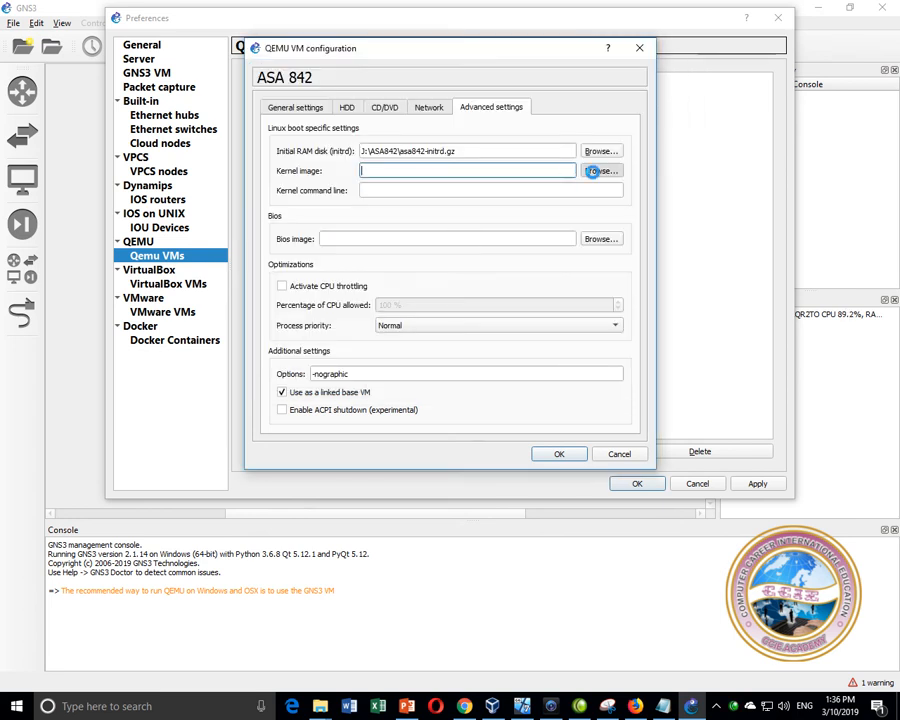
Step: Assign asa842-vmlinuz from the ASA842 folder as the template's kernel image
left_click(600, 170)
left_click(406, 186)
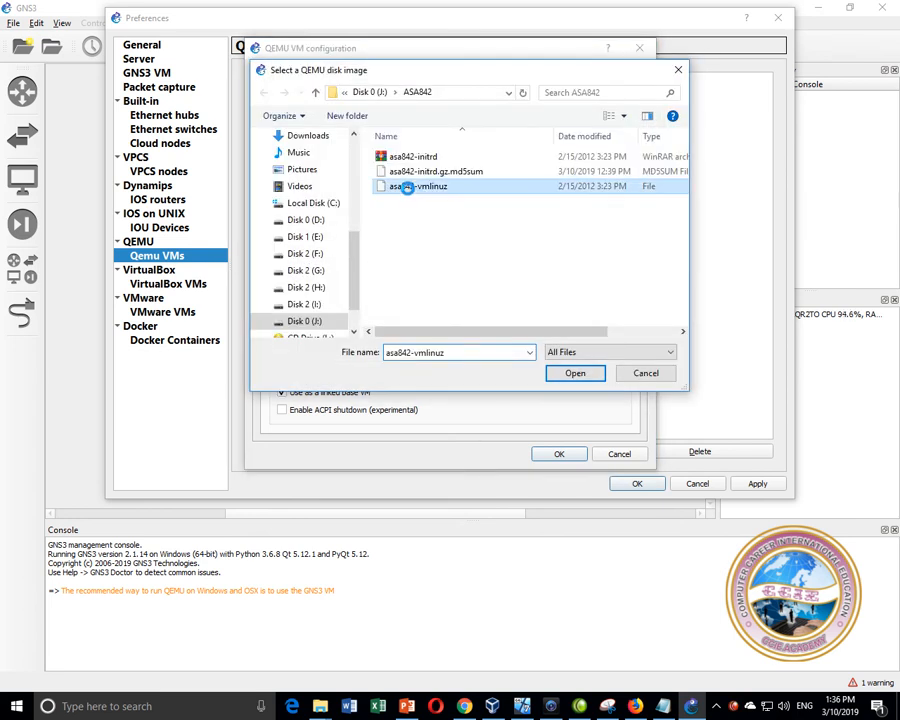
left_click(563, 367)
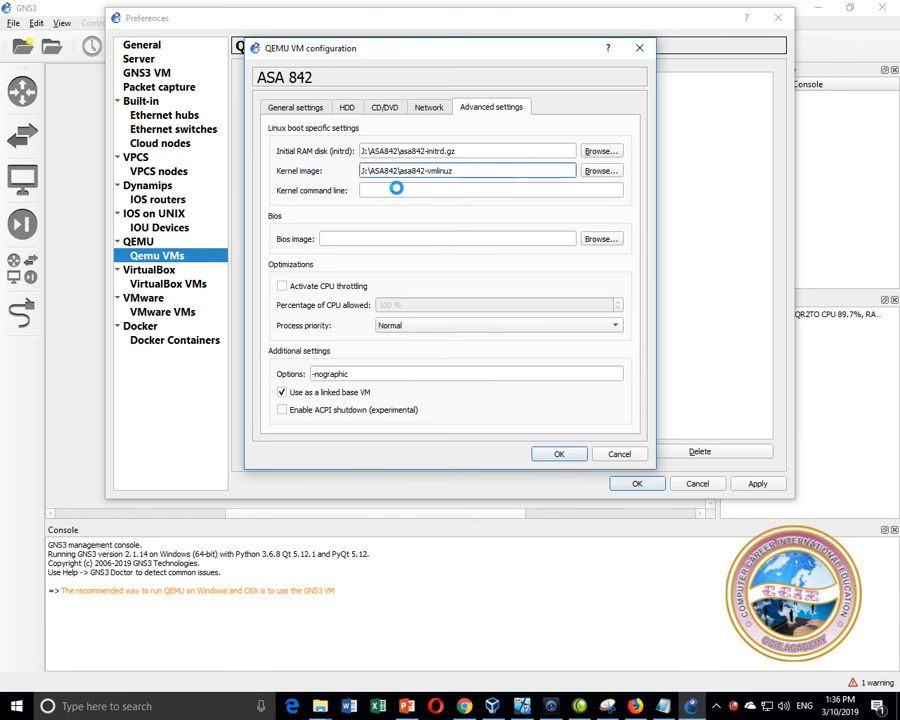
Step: Copy "-append ide_generic.probe_mask=0x01 ide_core.chs=0.0:980,16,32 auto nousb console=ttyS0,9600 bigphysarea=65536 no-hlt" from the Notepad notes into the template's kernel command line
left_click(396, 189)
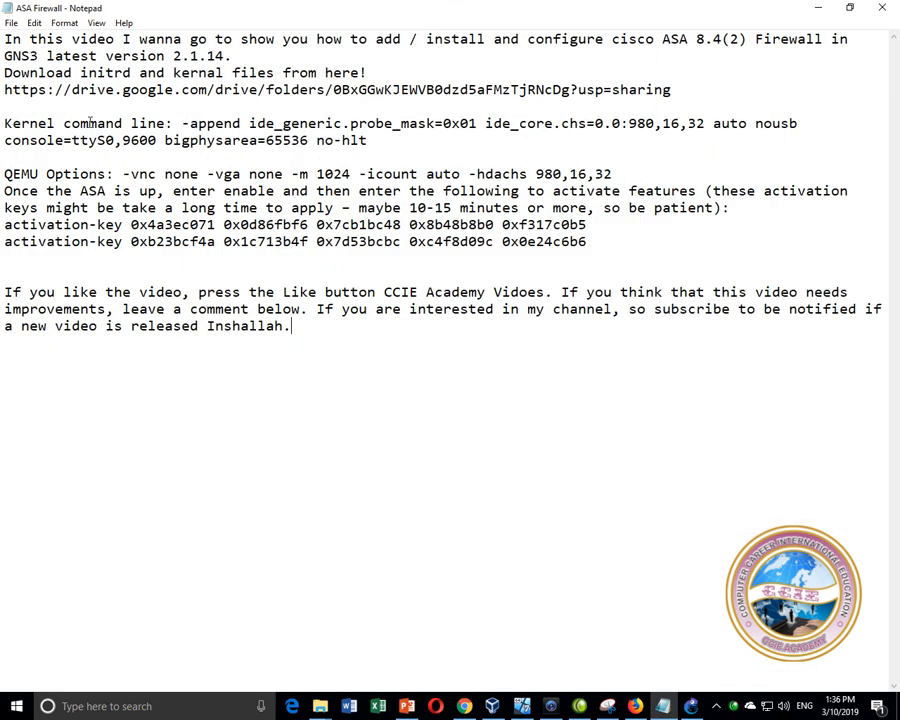
left_click(182, 123)
left_click_drag(182, 123, 367, 141)
right_click(339, 142)
left_click(368, 186)
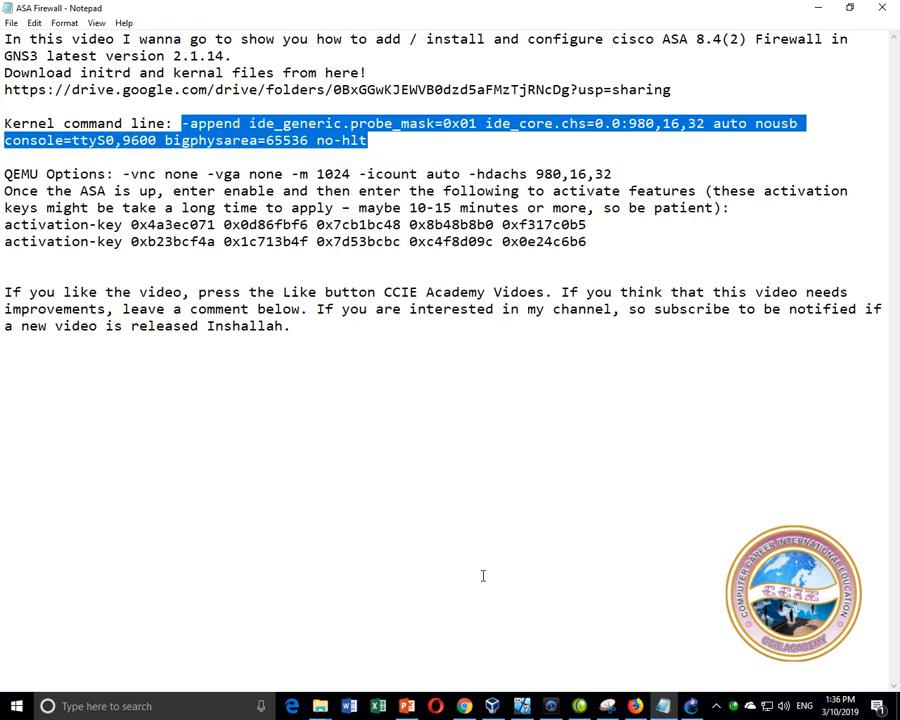
left_click(691, 706)
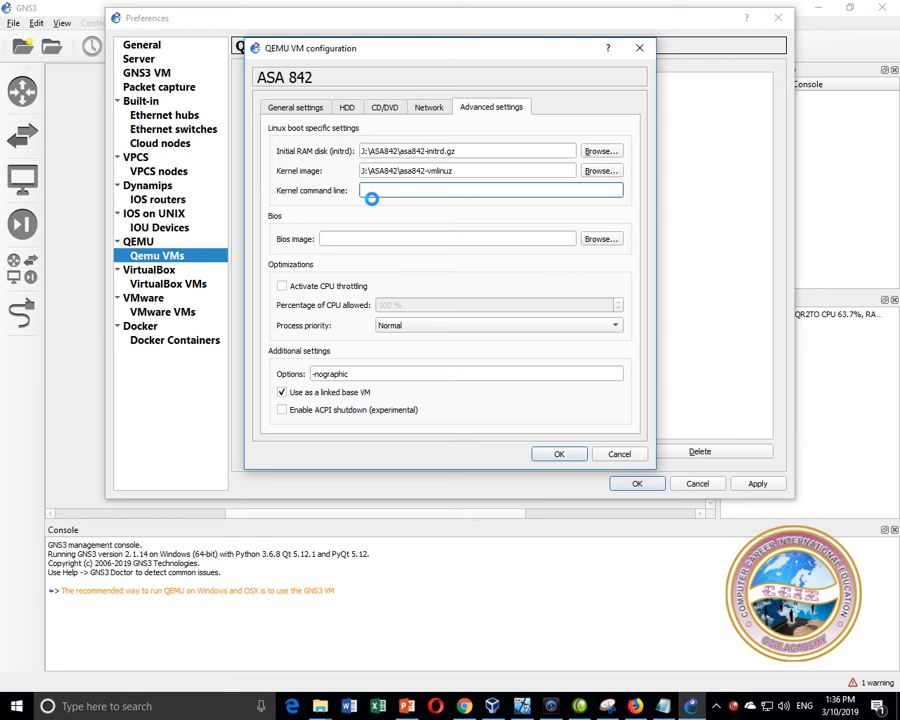
right_click(402, 190)
left_click(413, 263)
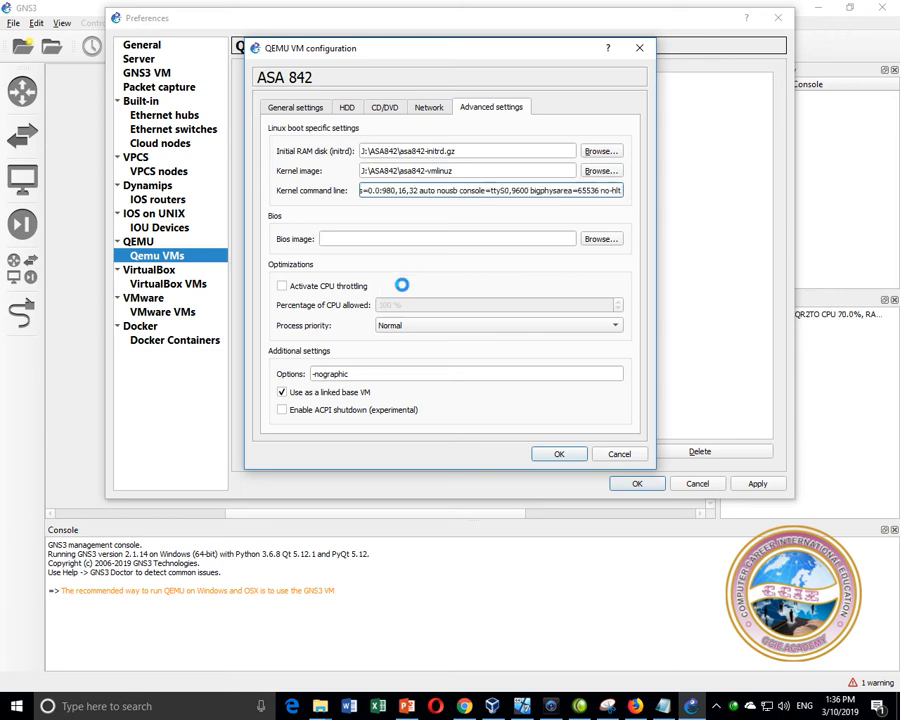
Step: Replace the template's additional options with "-vnc none -vga none -m 1024 -icount auto -hdachs 980,16,32" from the Notepad notes
left_click_drag(424, 373, 301, 373)
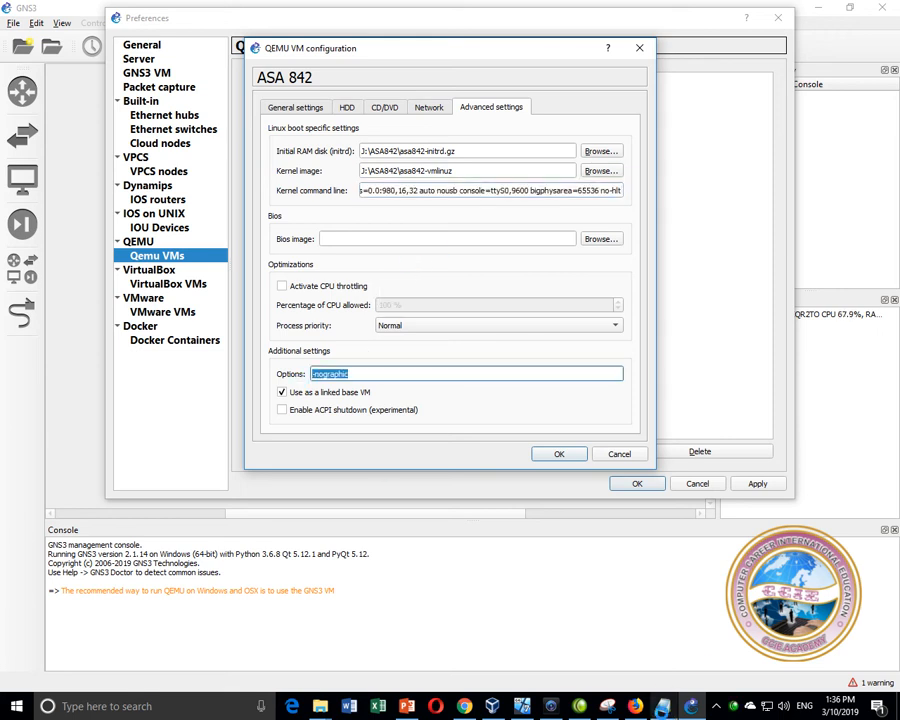
left_click(663, 706)
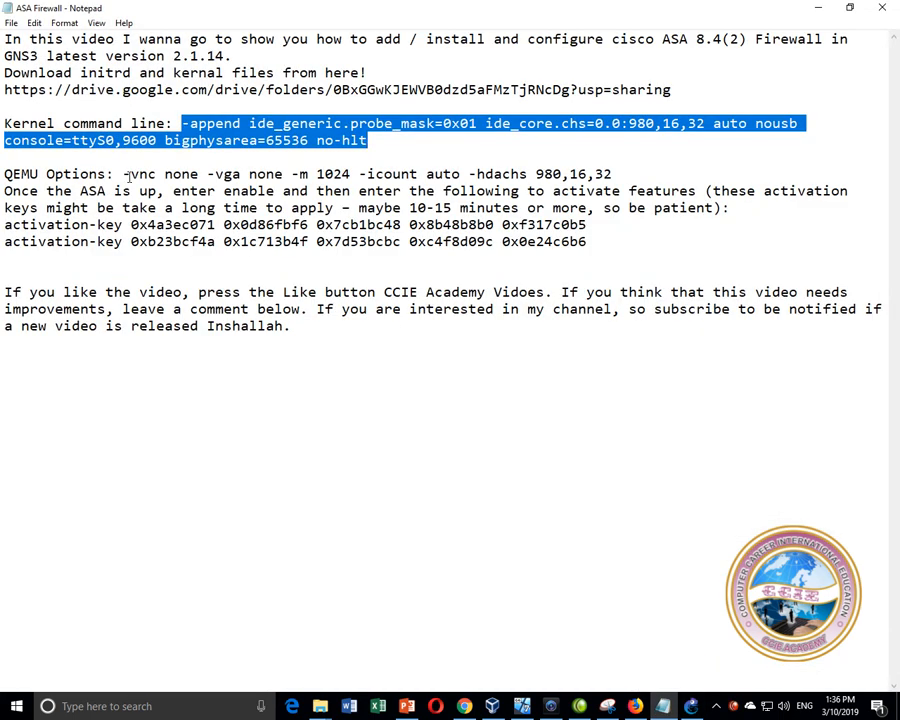
left_click_drag(125, 174, 598, 176)
right_click(598, 176)
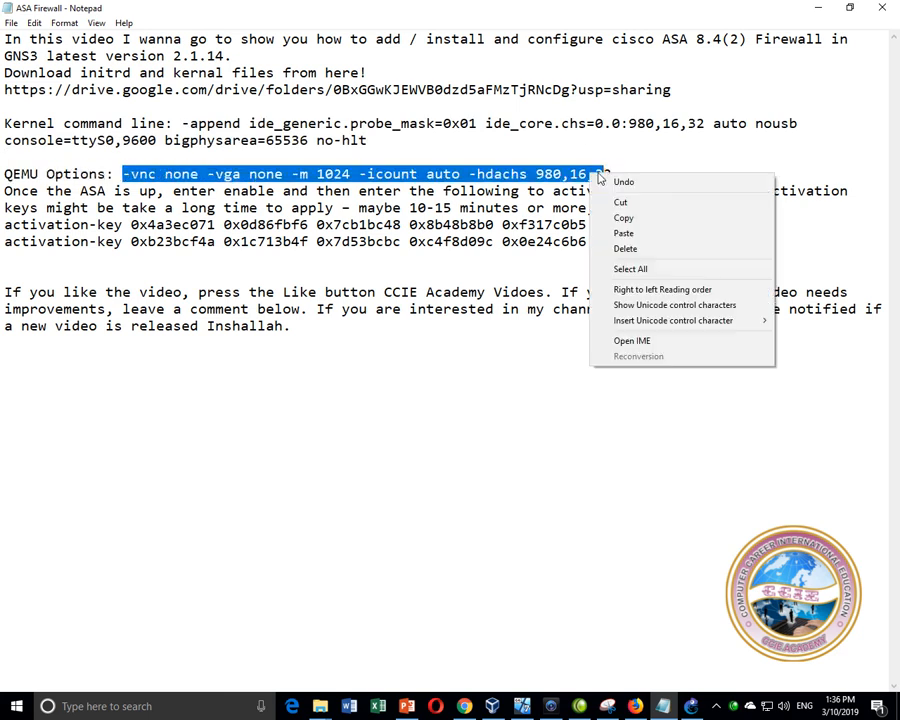
left_click(620, 218)
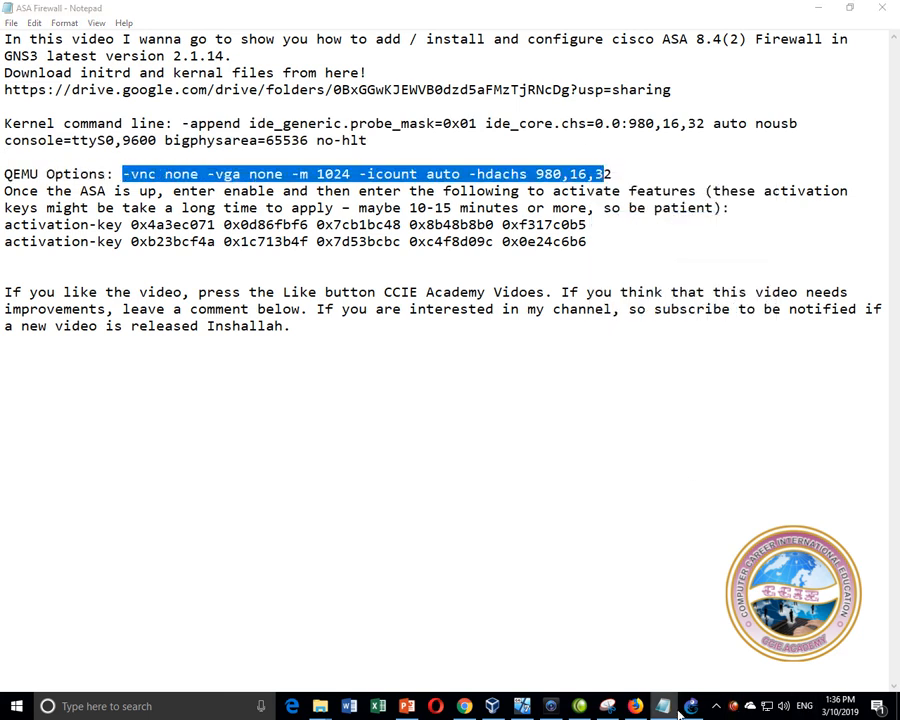
left_click(691, 706)
key("ctrl+v")
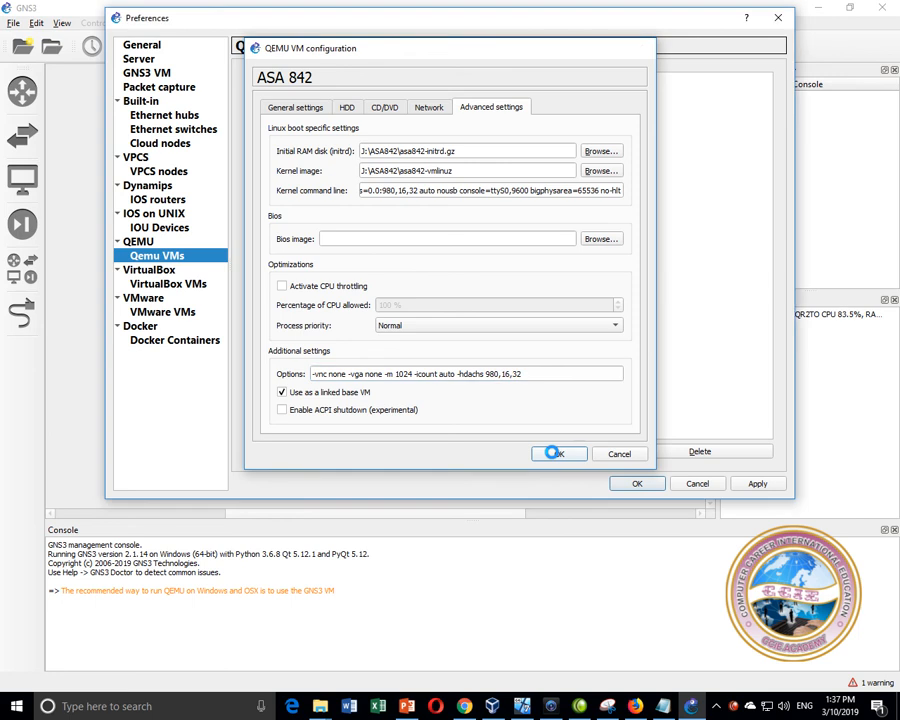
Step: Confirm the ASA 842 template configuration, then apply and close the preferences
left_click(553, 453)
left_click(755, 482)
left_click(633, 482)
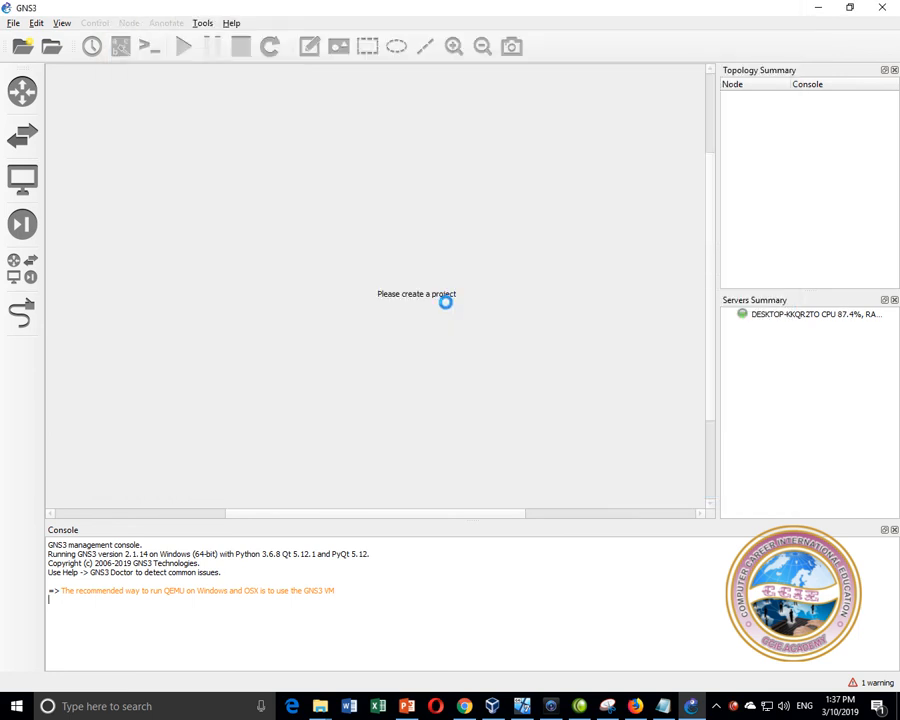
Step: Browse the complete device list and locate the ASA 842 template
left_click(20, 258)
left_click(22, 224)
left_click(27, 258)
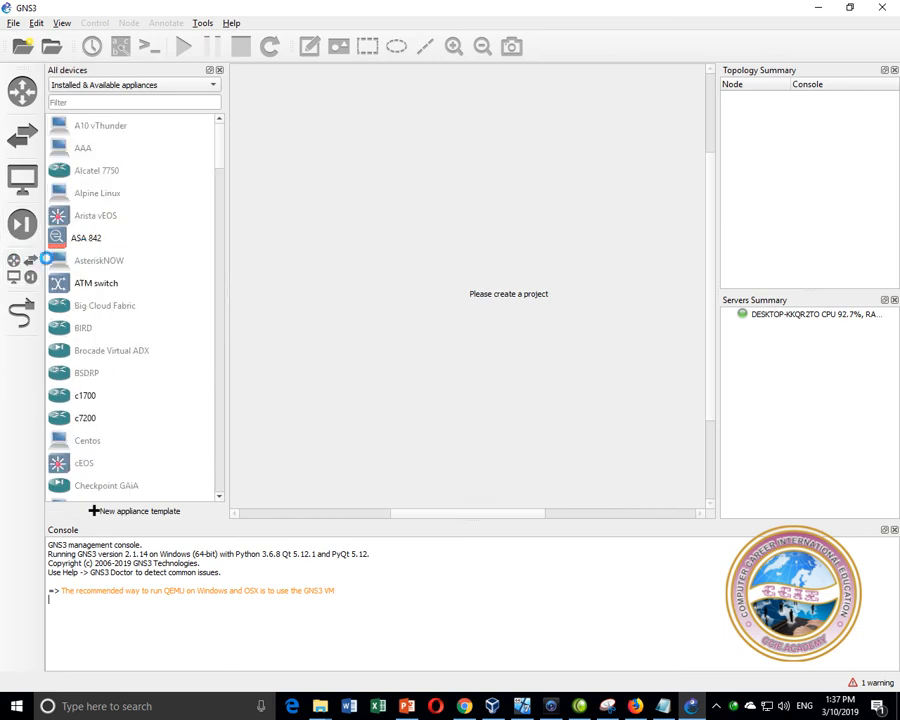
left_click(87, 237)
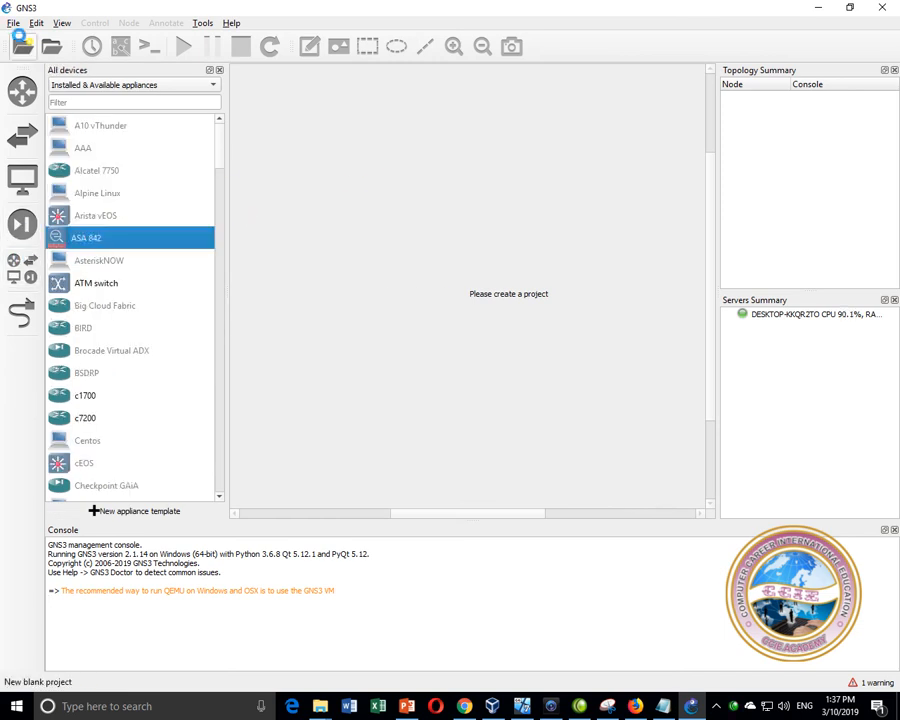
Step: Create a project named untitled, overwriting the existing one, and place an ASA 842 firewall in its workspace
left_click(12, 22)
left_click(40, 36)
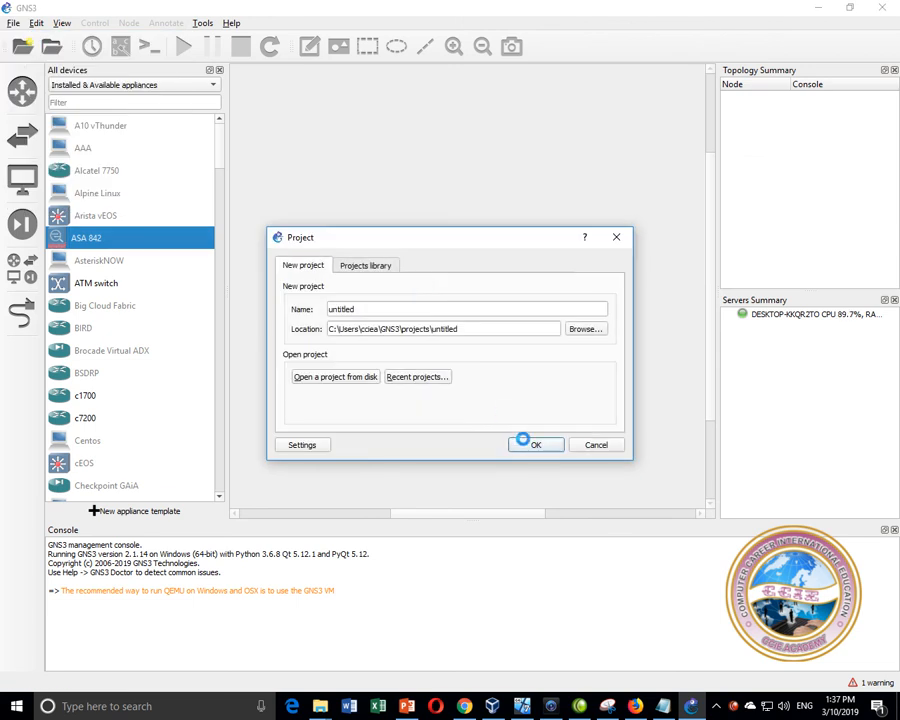
left_click(523, 443)
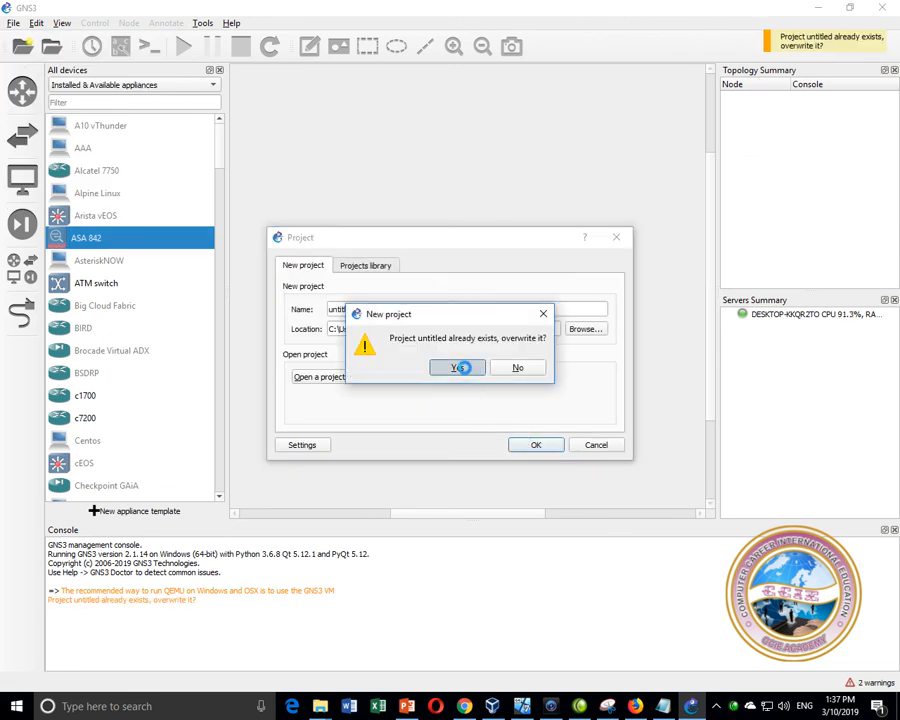
left_click(460, 367)
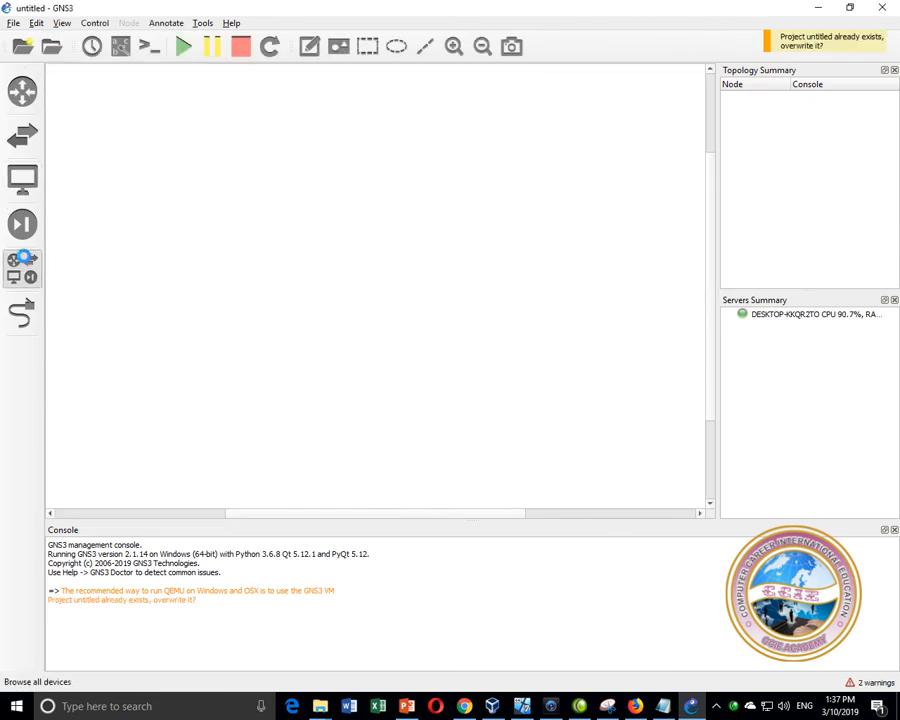
left_click(78, 232)
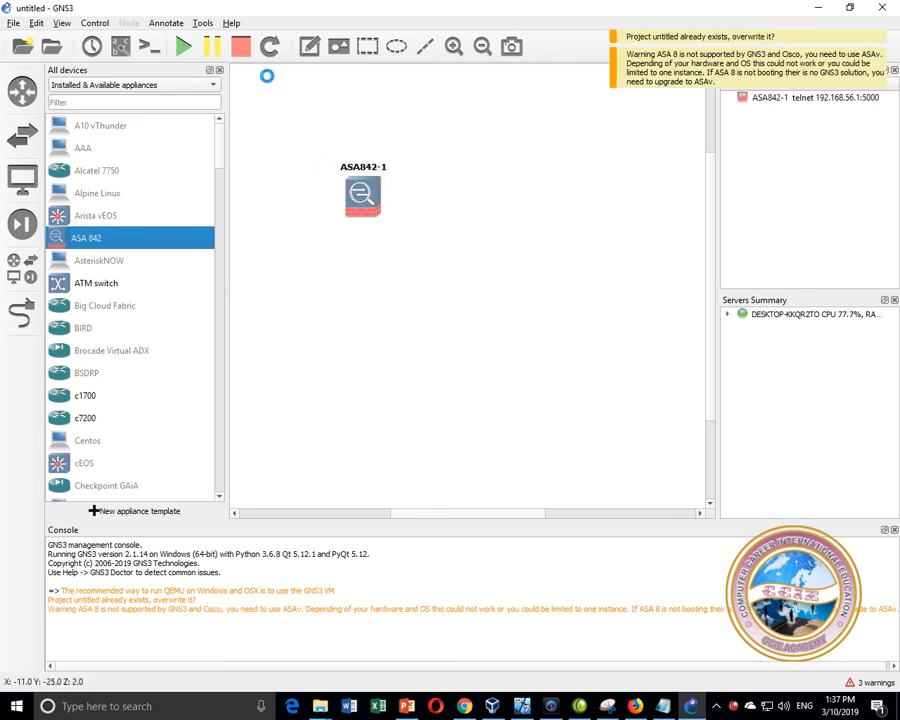
Step: Start the ASA 842 firewall node and open its console in a maximized window
right_click(366, 194)
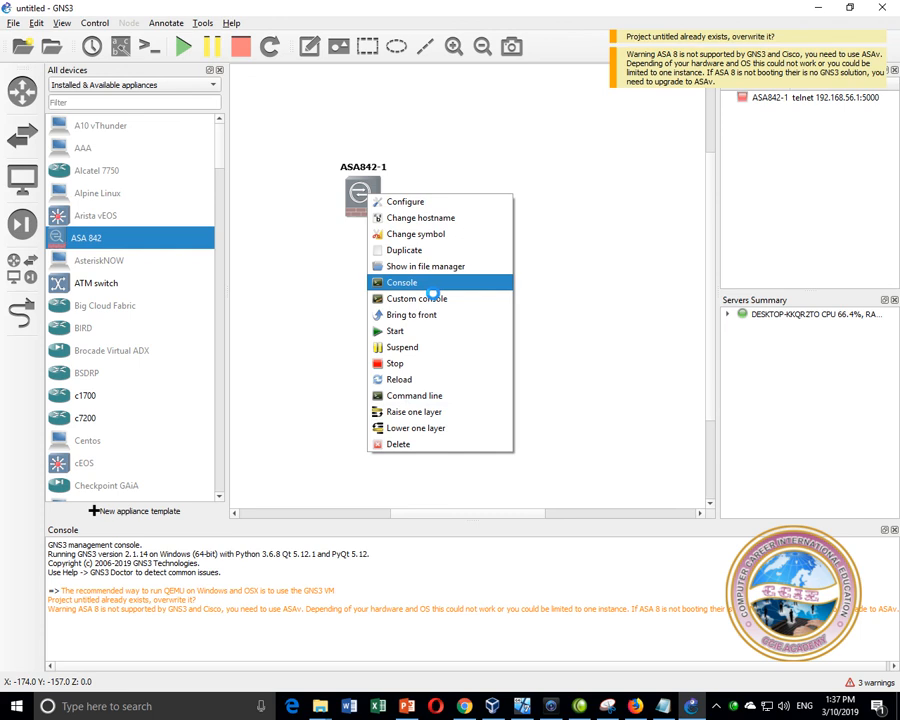
left_click(387, 330)
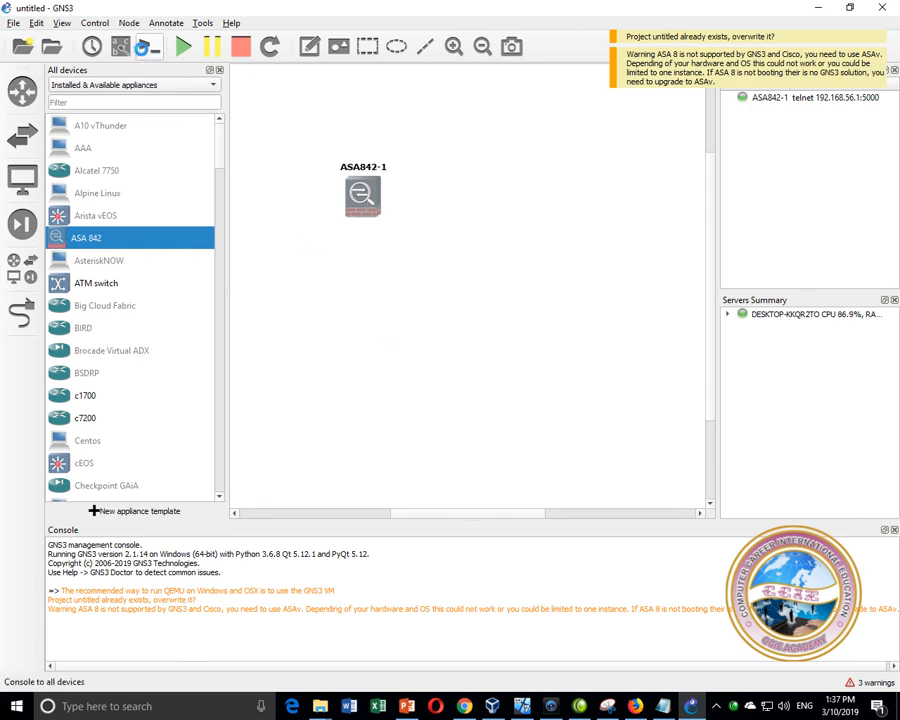
left_click(145, 47)
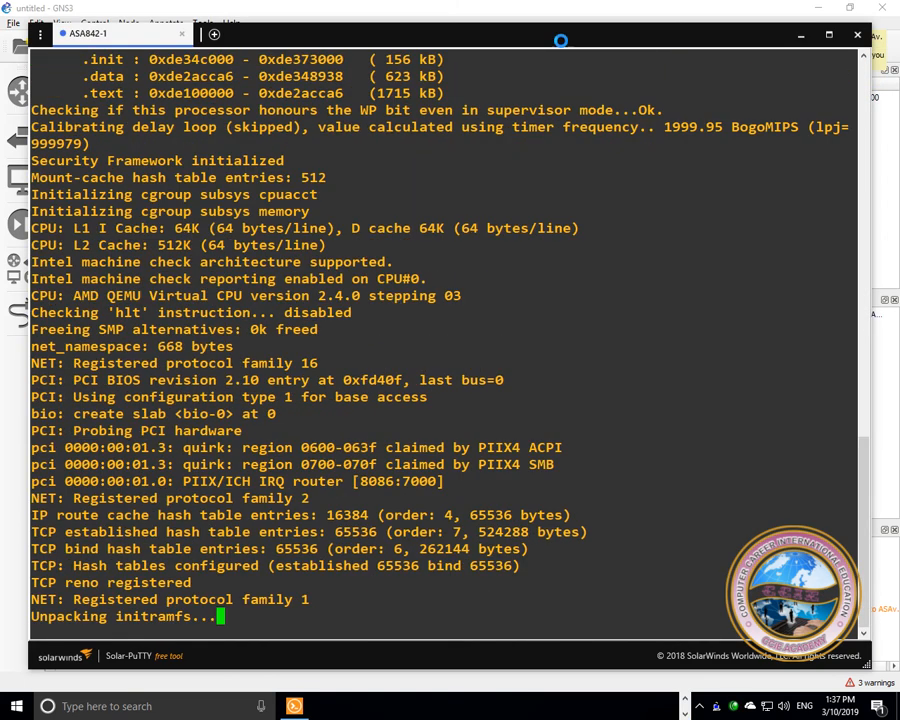
double_click(785, 37)
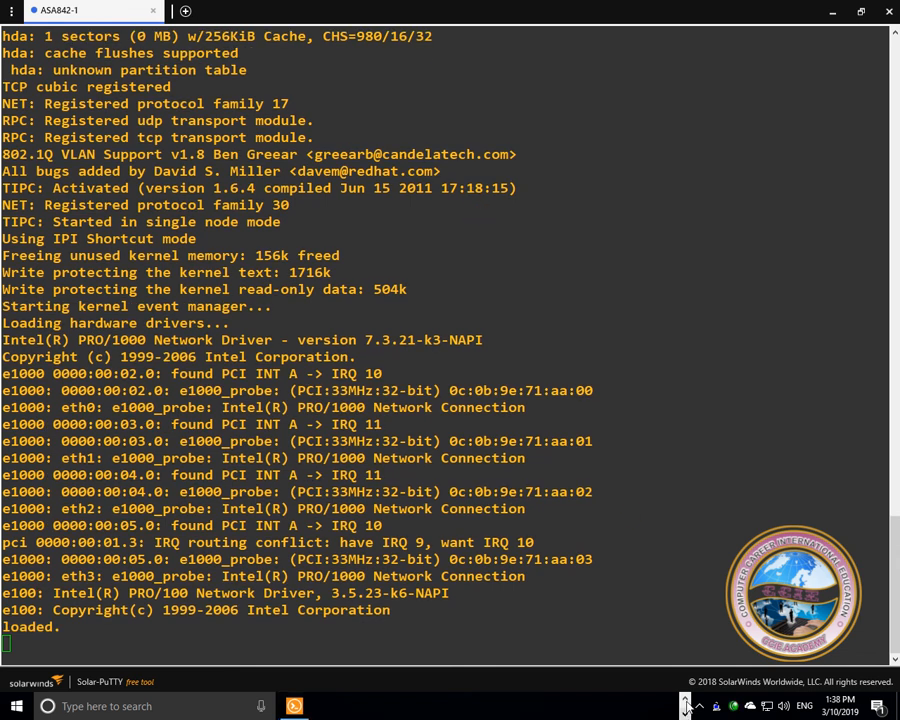
Step: Switch to the ASA Firewall notes in Notepad and copy the first activation-key command line
left_click(637, 706)
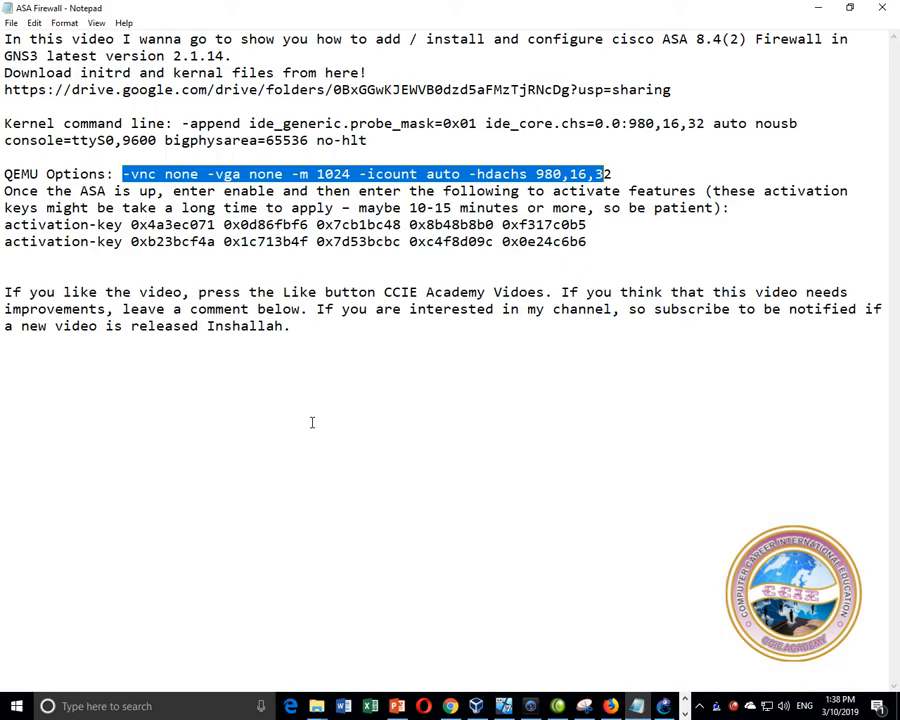
left_click(97, 224)
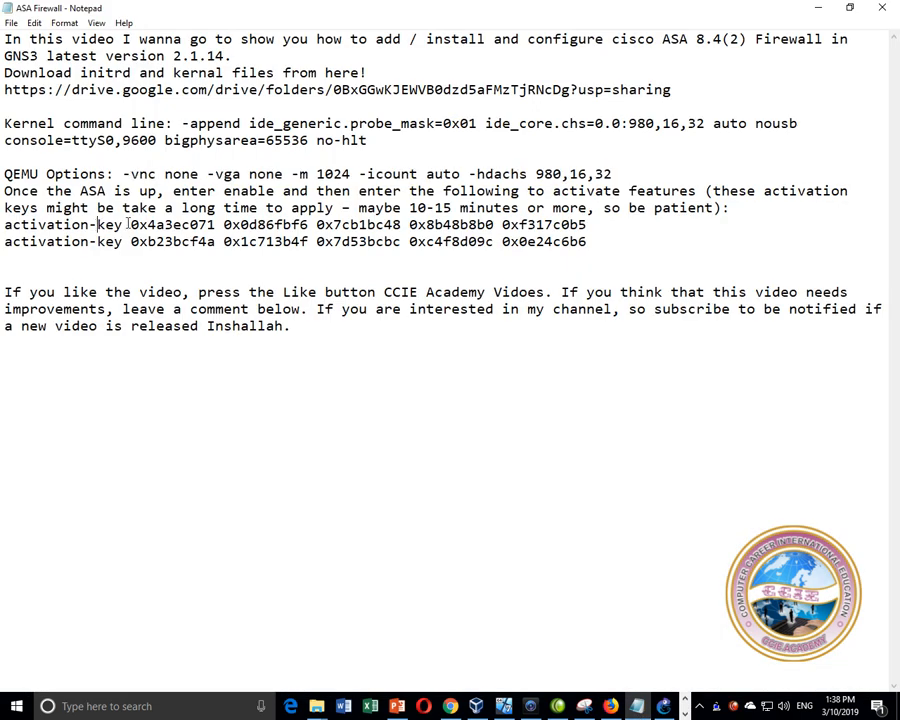
left_click_drag(4, 224, 316, 241)
left_click(424, 420)
left_click_drag(588, 224, 3, 224)
right_click(22, 229)
left_click(72, 269)
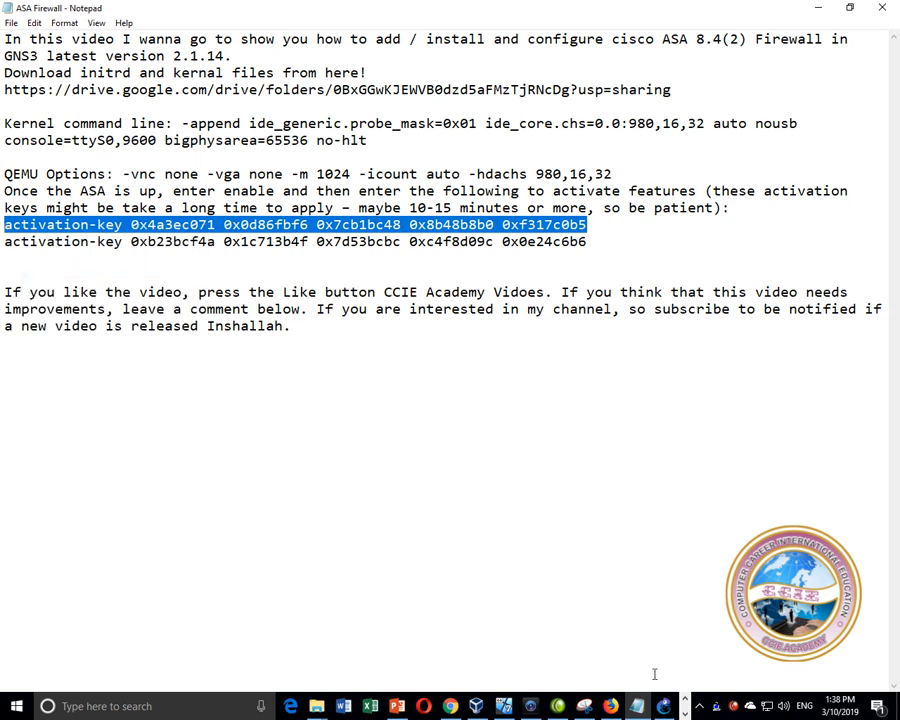
Step: Return to the ASA842-1 console and close the Snipping Tool
left_click(664, 706)
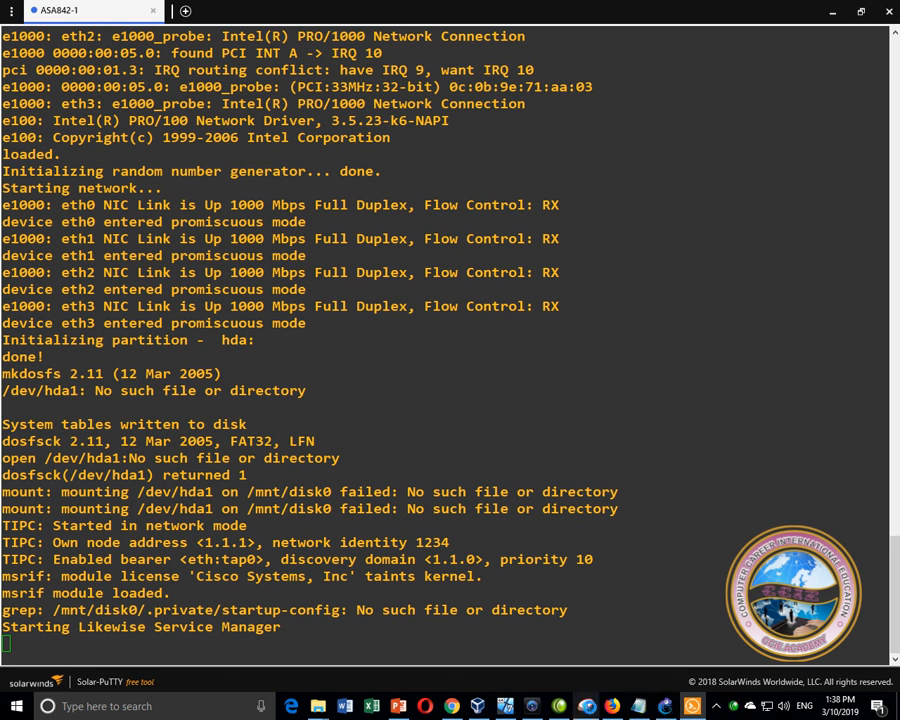
right_click(578, 700)
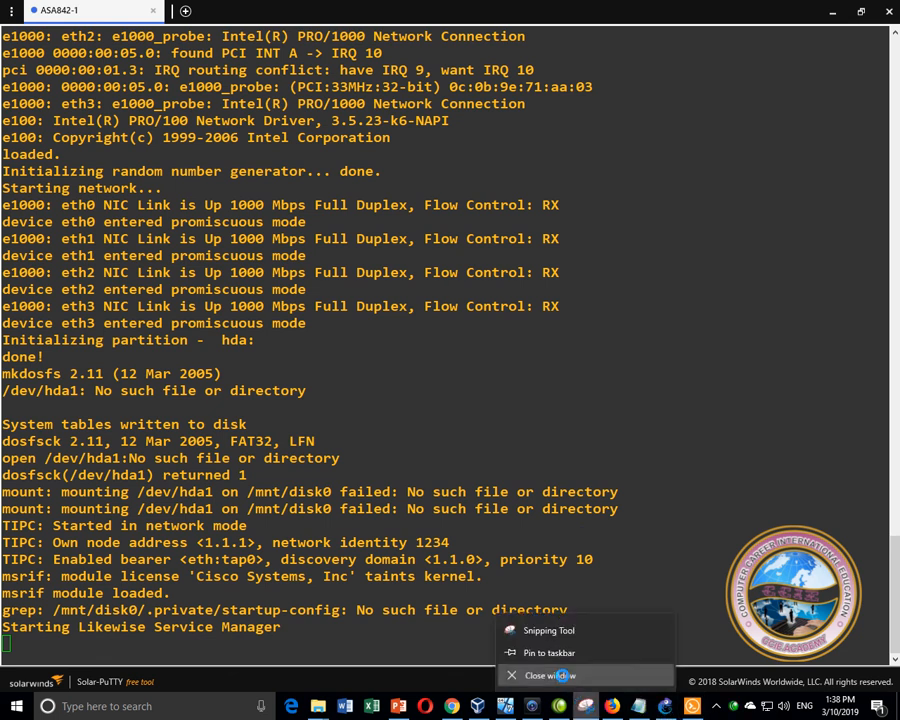
left_click(527, 675)
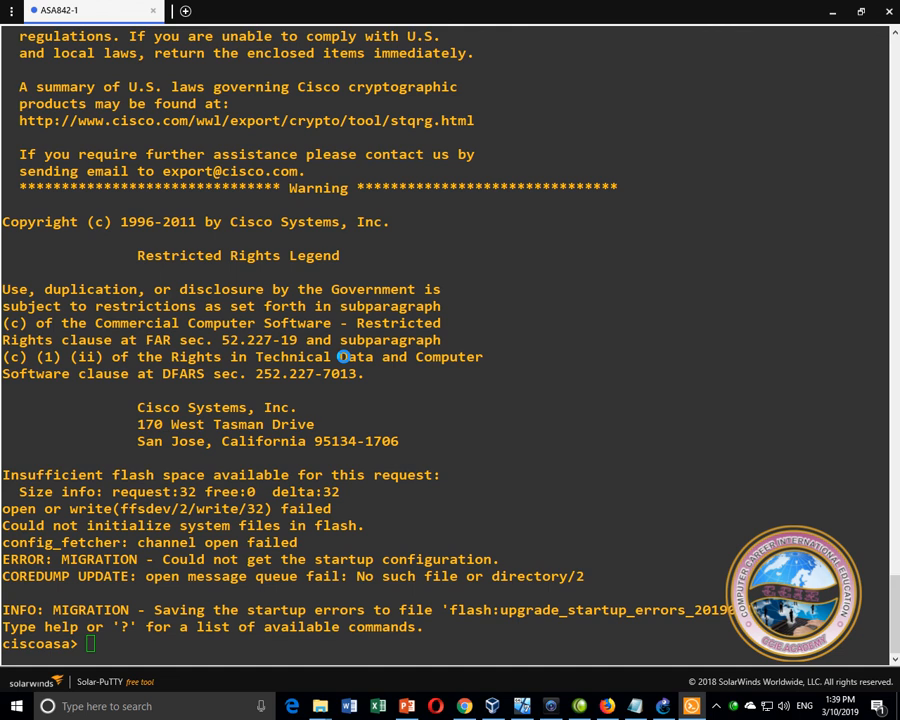
Step: Enter privileged EXEC mode on the firewall with the en command, leaving the password blank
key("Return")
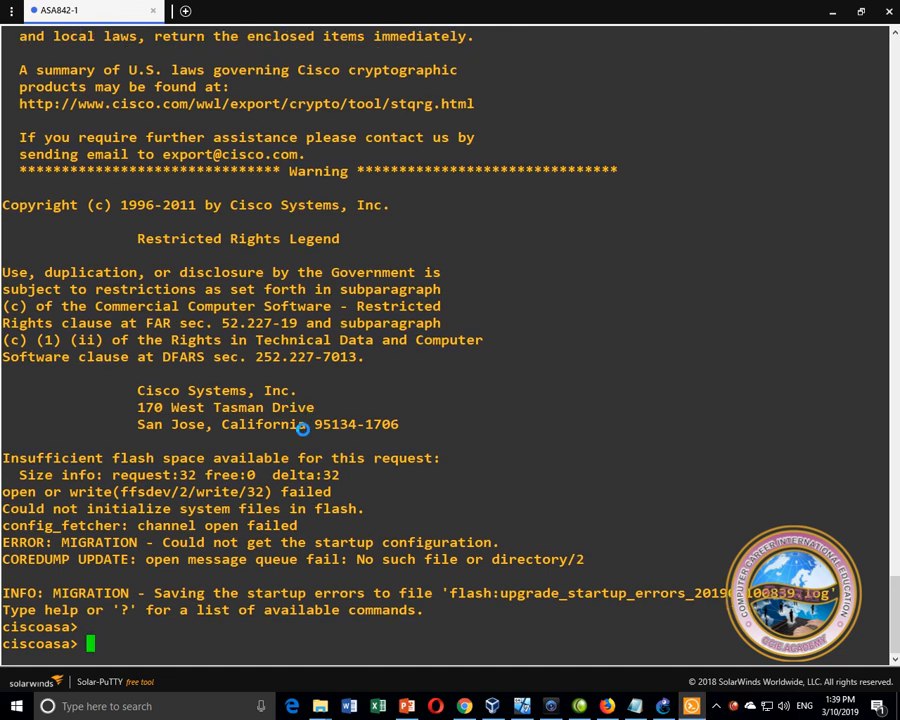
type("en")
key("Return")
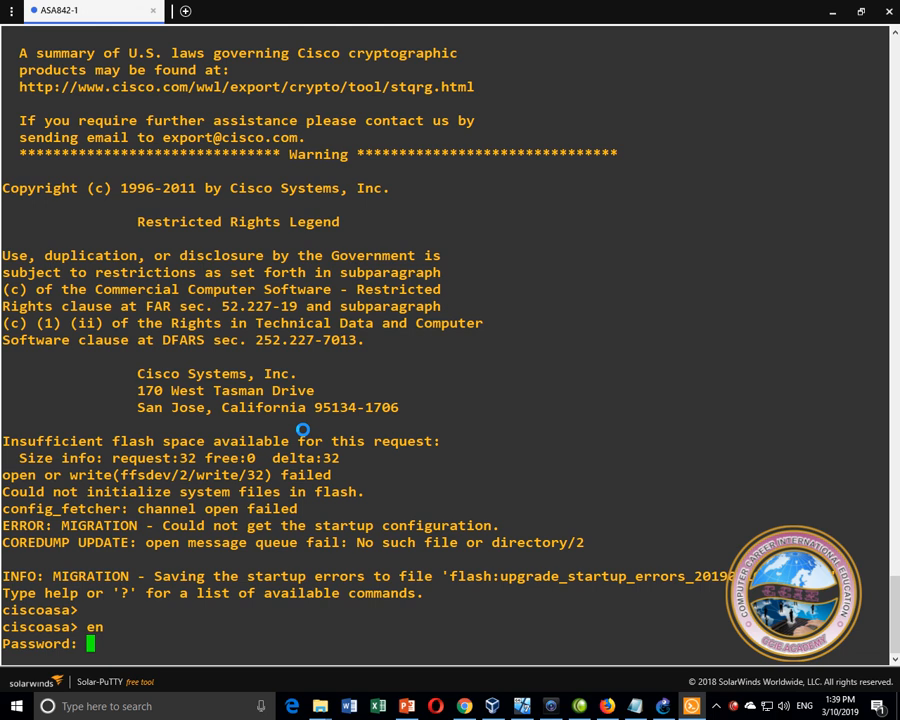
key("Return")
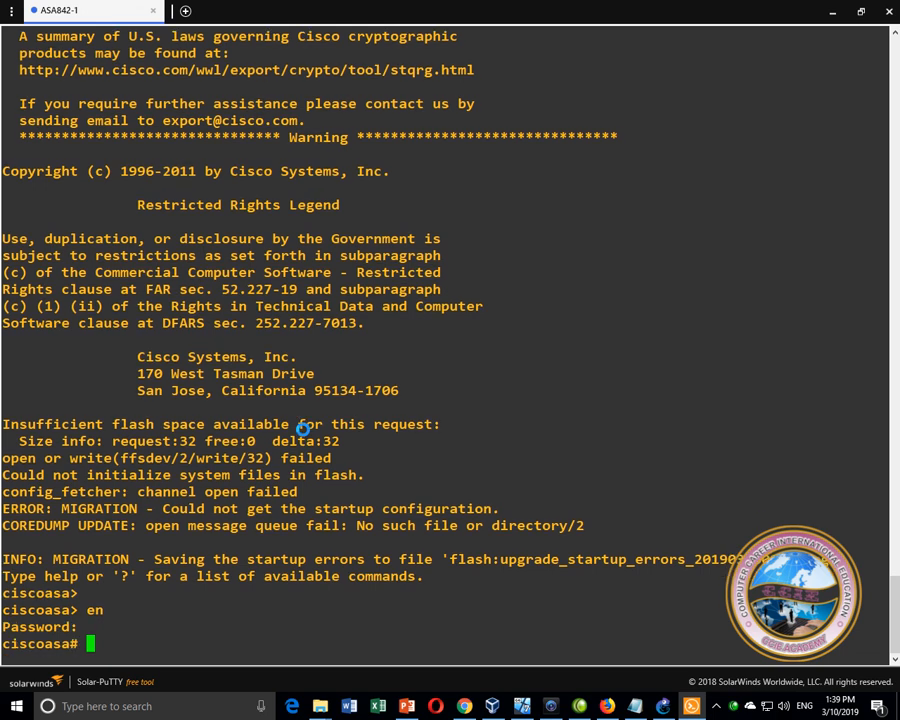
Step: Run sh activation-key and page through the licensed features of the platform to the end
type("sh act")
key("Tab")
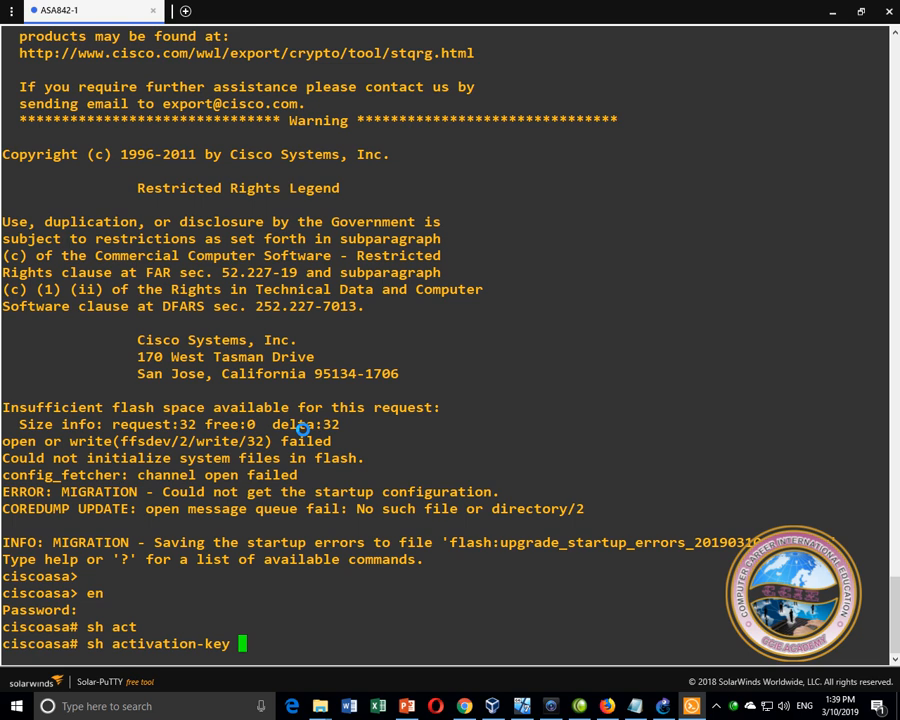
key("Return")
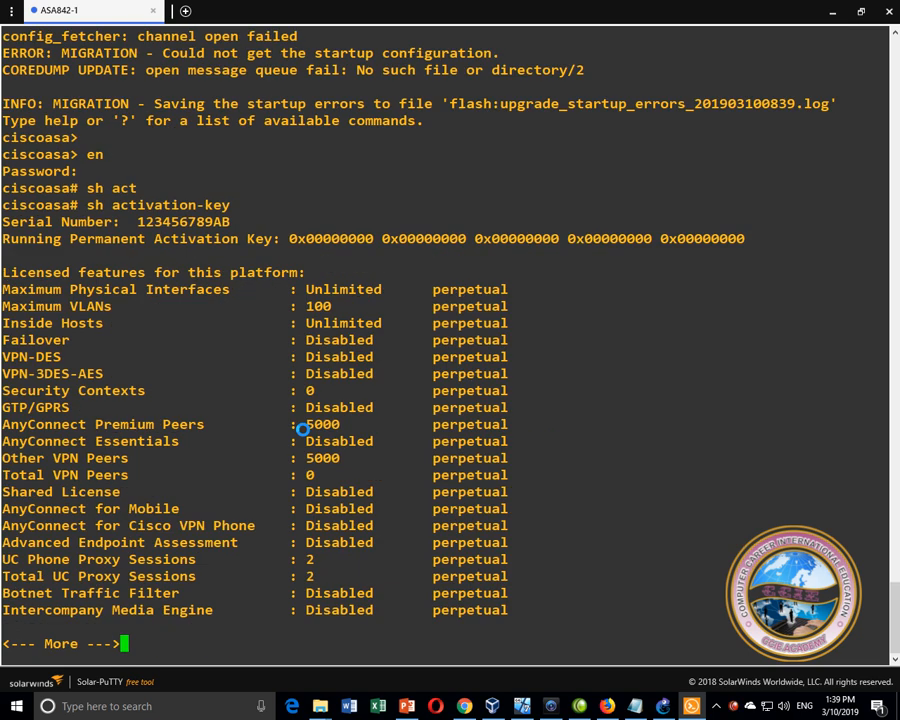
left_click_drag(306, 340, 390, 578)
left_click(385, 578)
key("Return")
key("Return")
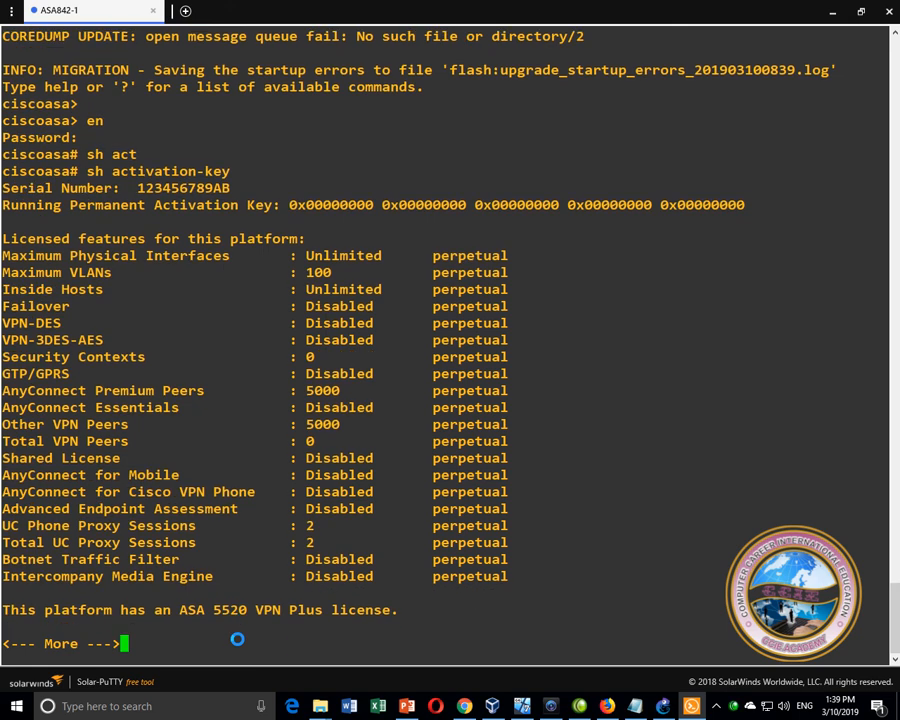
key("Return")
key("Return")
key("Return")
key("Return")
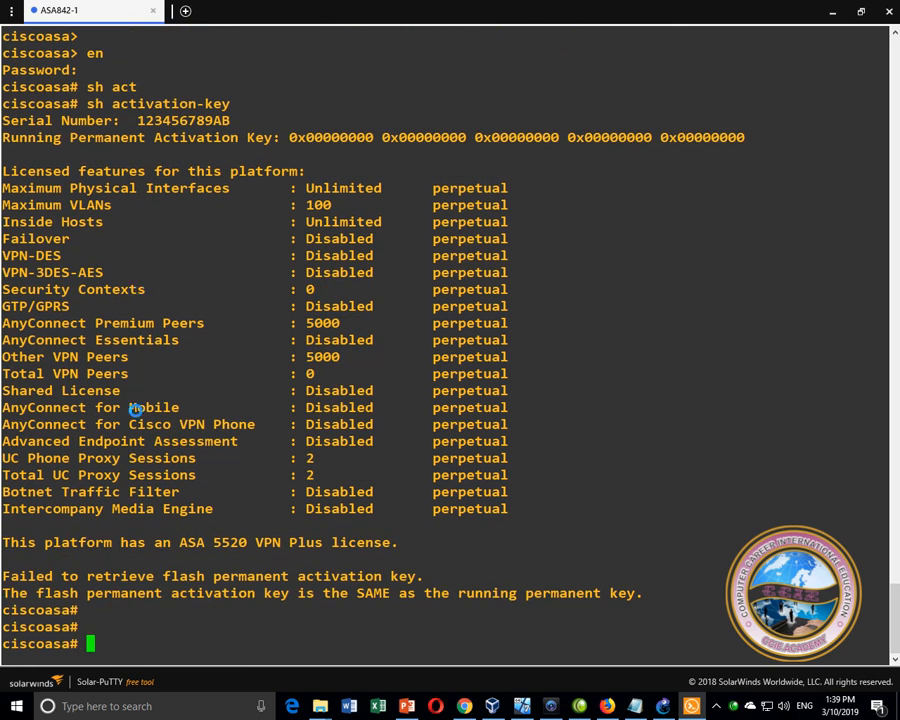
right_click(168, 637)
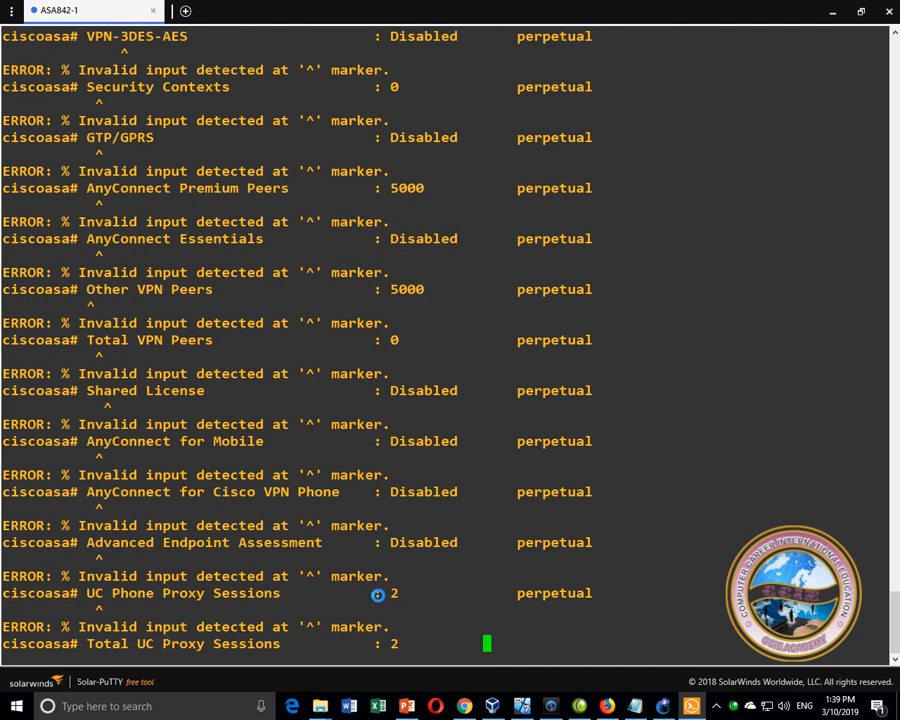
key("Return")
key("Return")
key("Return")
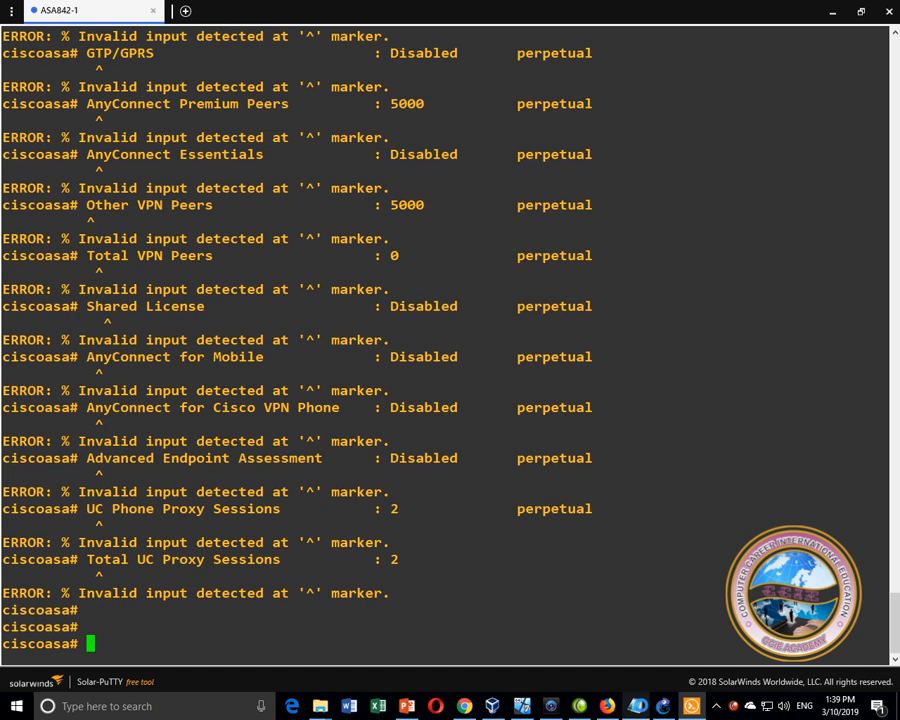
Step: Copy the selected first activation-key command from the Notepad notes
key("alt+Tab")
right_click(347, 230)
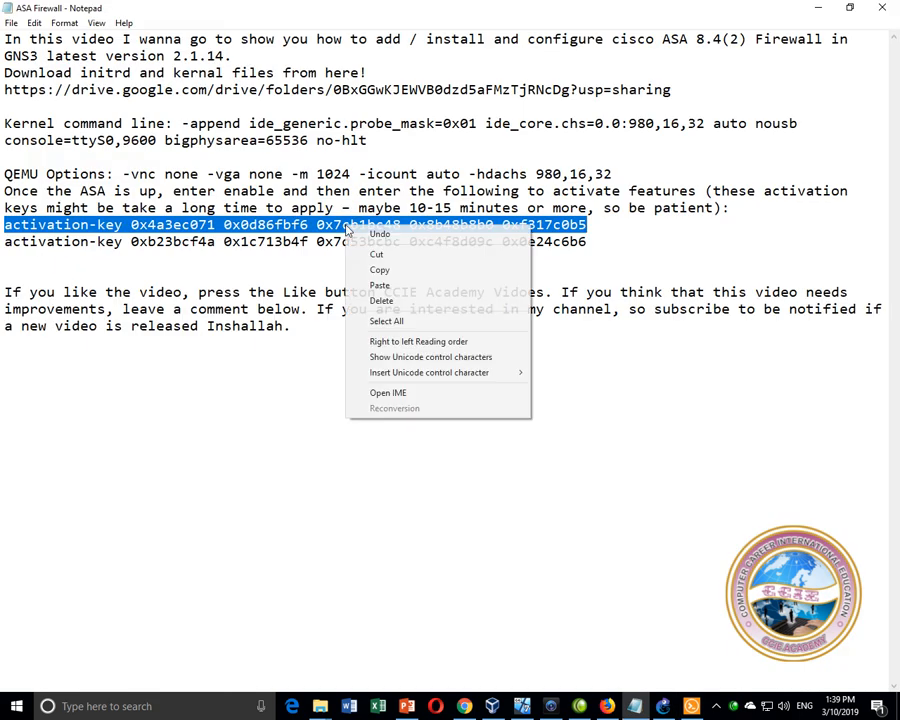
left_click(377, 271)
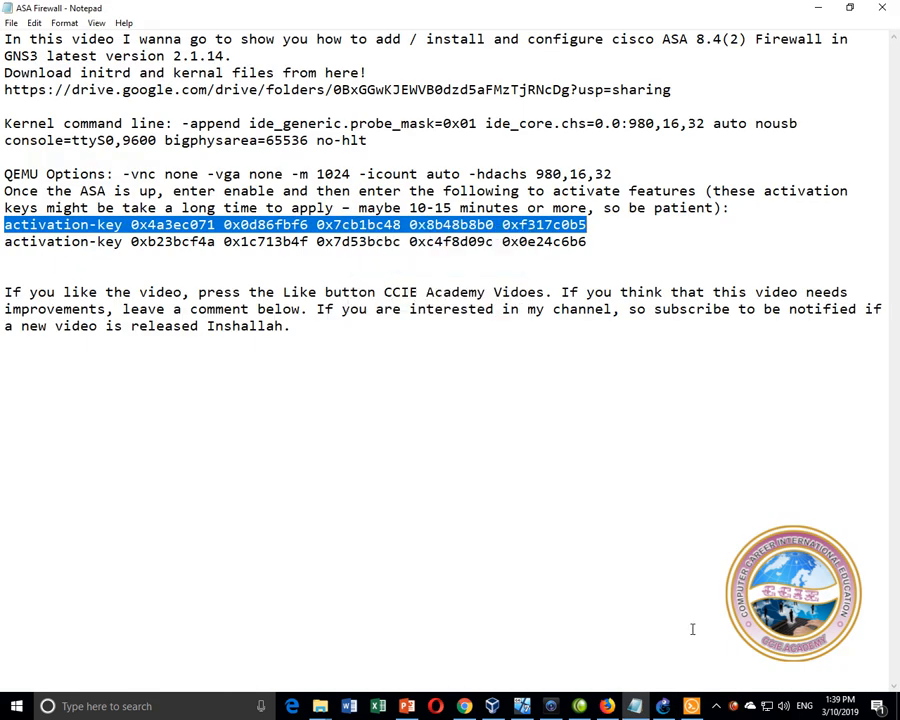
Step: Run the copied activation-key command with its licence key in the firewall console and confirm the flash key update
left_click(691, 706)
right_click(281, 635)
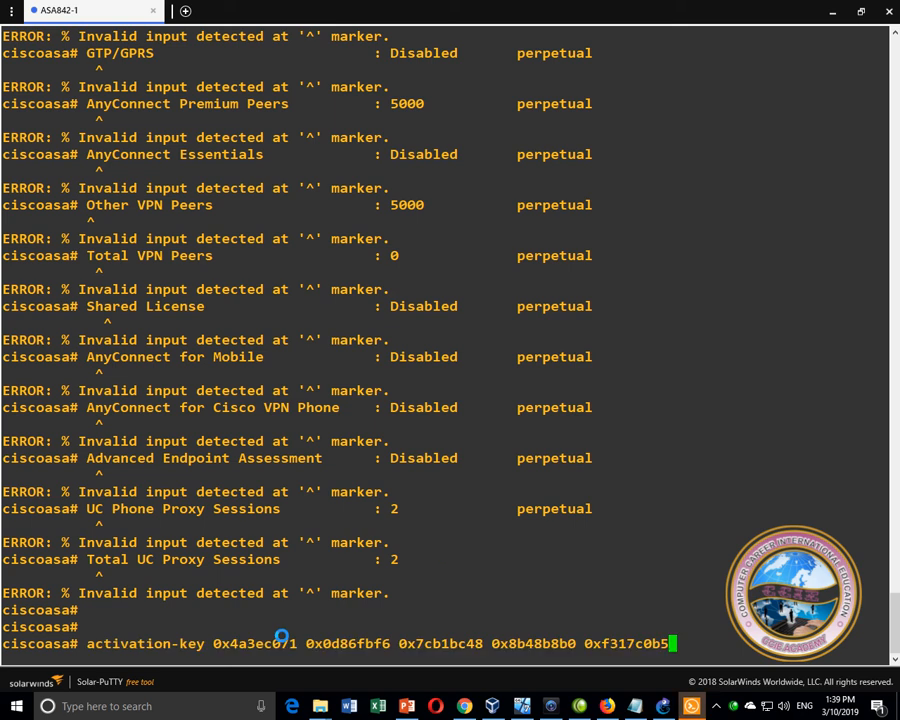
key("Return")
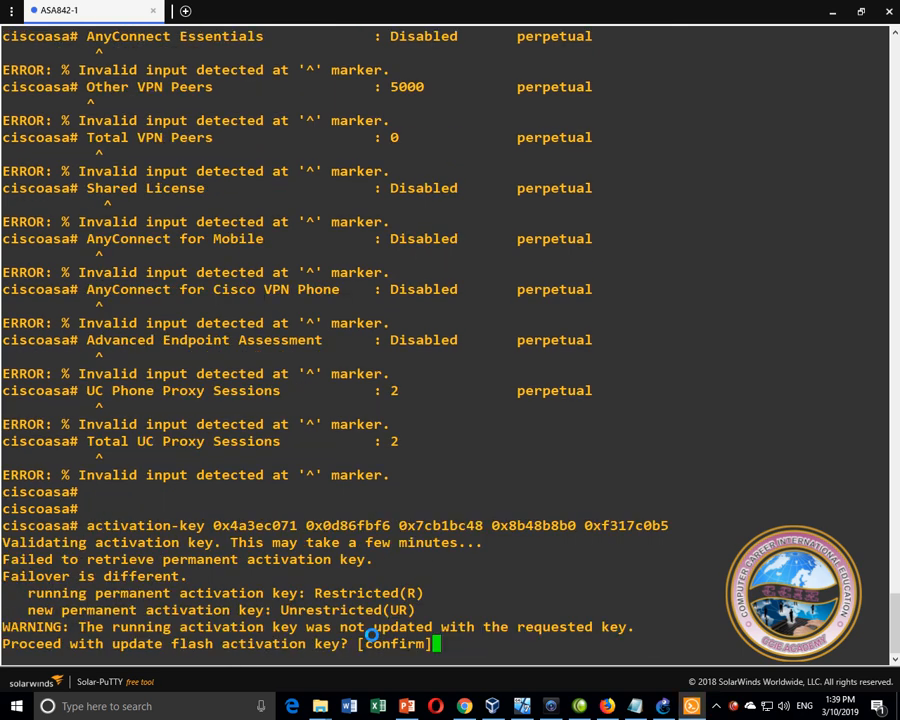
key("Return")
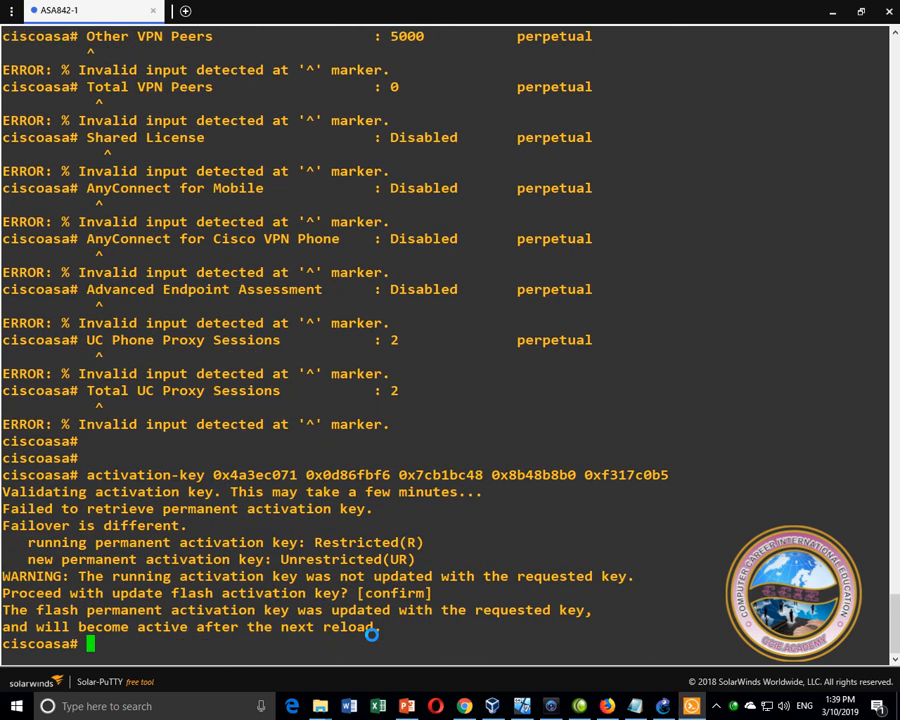
Step: Run sh activation-key again and page through both the running and flash licence feature lists
type("sh ")
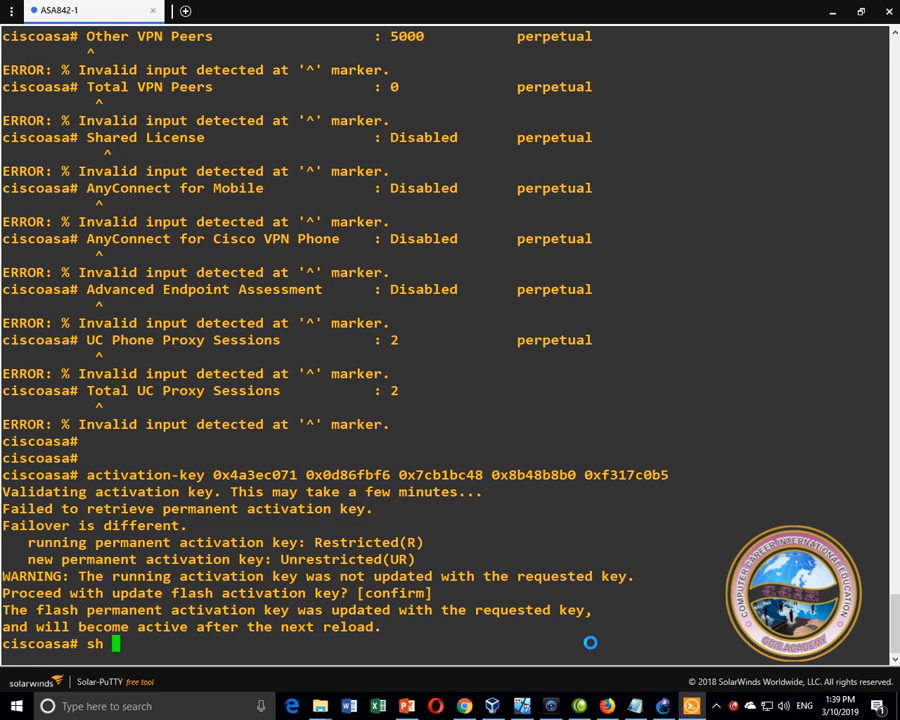
type("acti")
key("Tab")
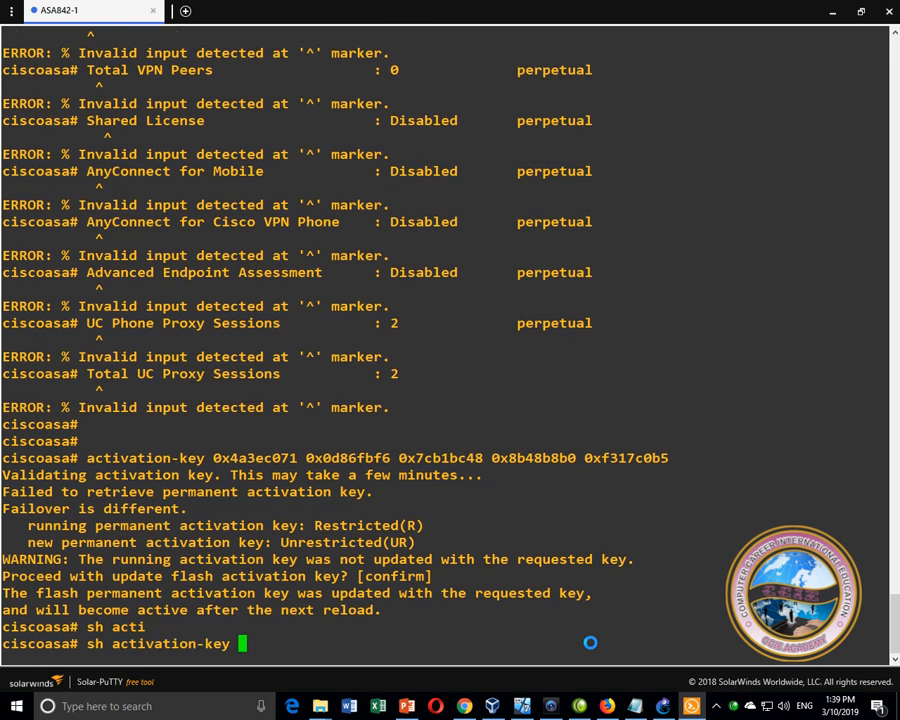
key("Return")
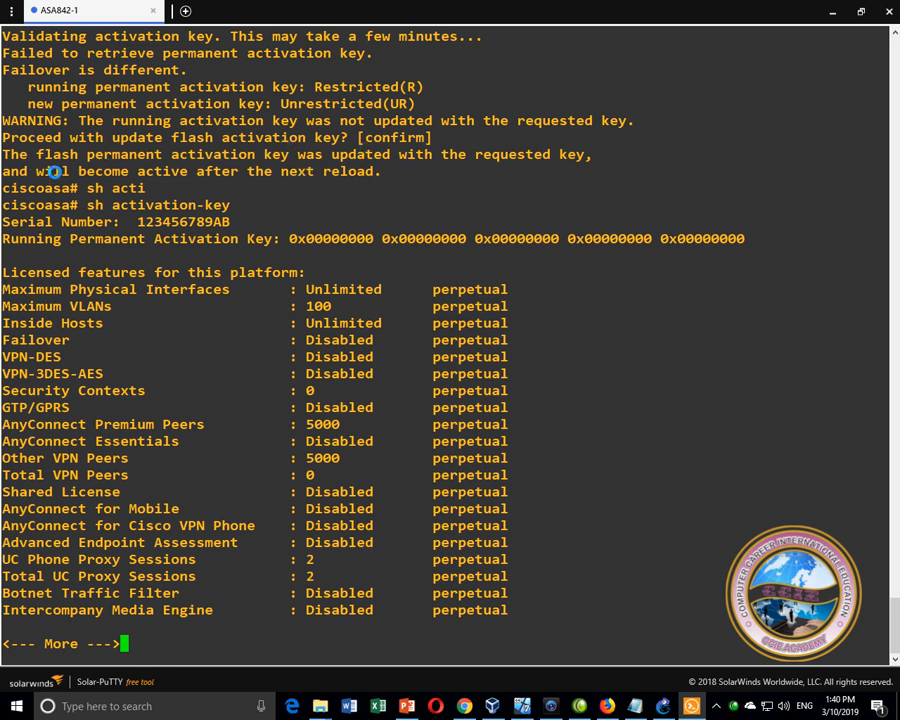
left_click_drag(42, 171, 380, 171)
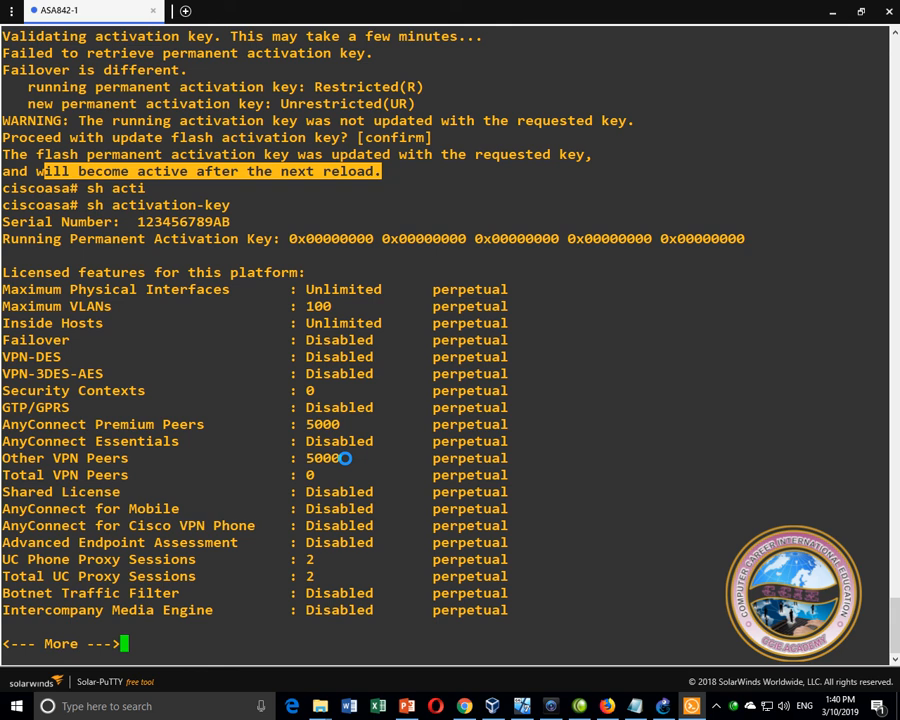
key("Return")
key("Return")
key("Return")
key("Return")
key("Return")
key("Return")
key("Return")
key("Return")
key("Return")
key("Return")
key("Return")
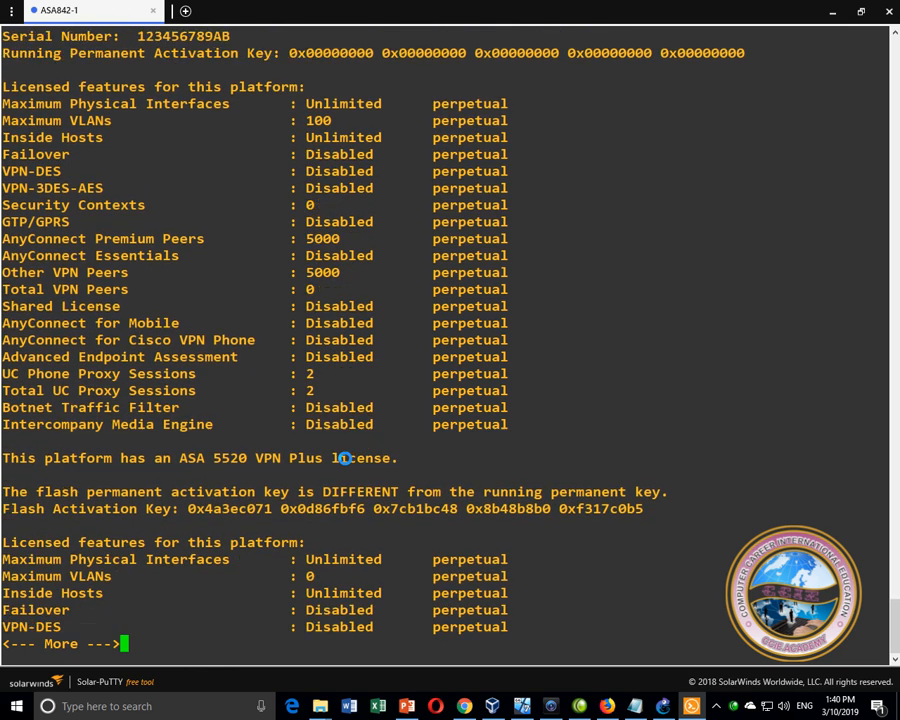
key("Return")
key("Return")
key("Return")
key("Return")
key("Return")
key("Return")
key("Return")
key("Return")
key("Return")
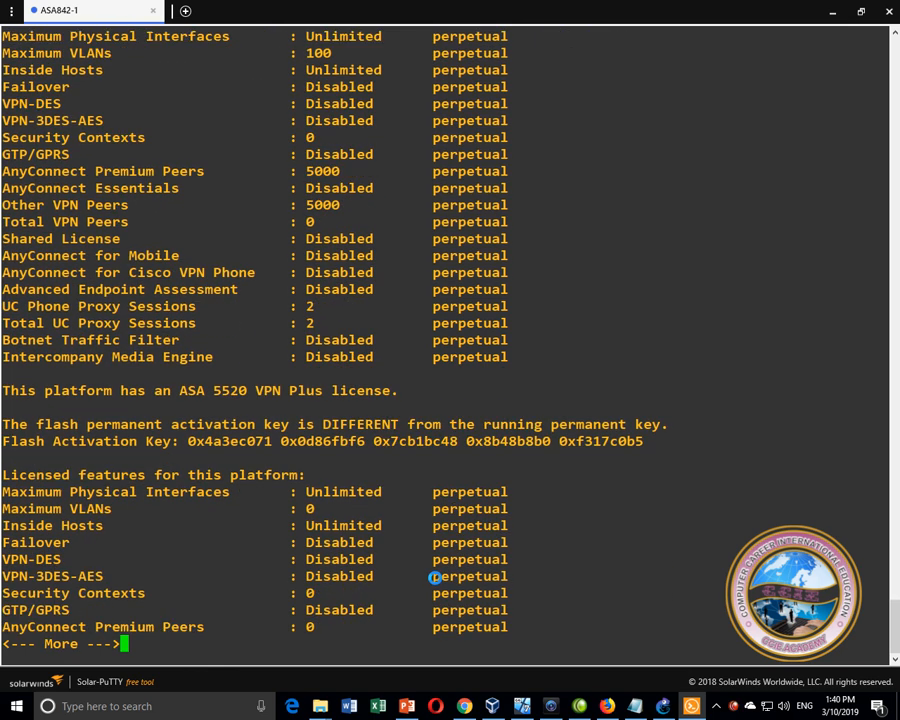
key("space")
key("Return")
key("Return")
key("Return")
key("Return")
key("Return")
key("Return")
key("Return")
key("Return")
key("Return")
key("Return")
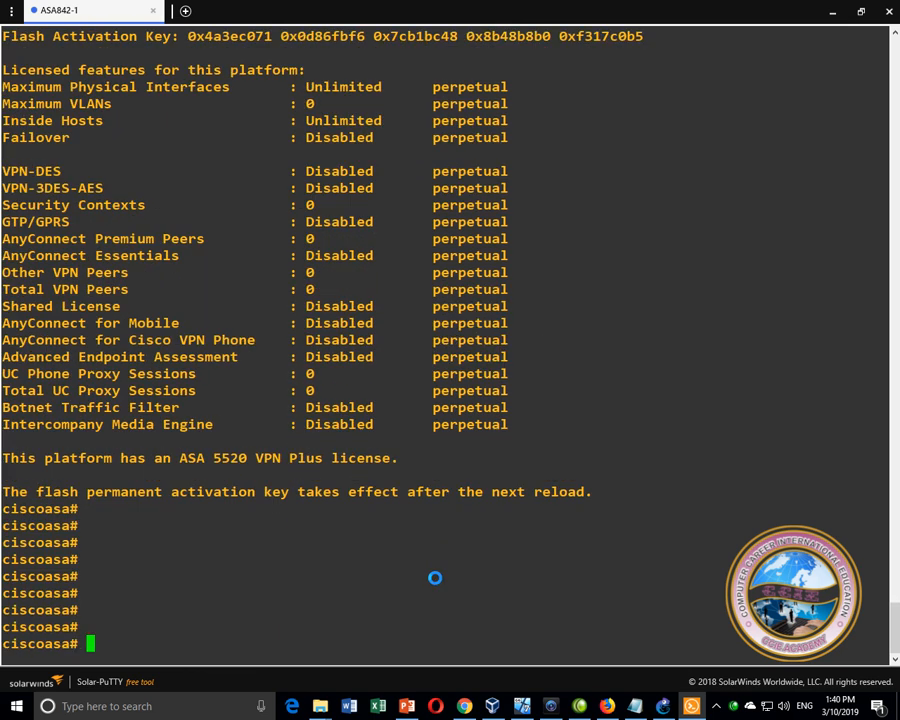
Step: Reload the firewall from the console and confirm the reload
type("reload")
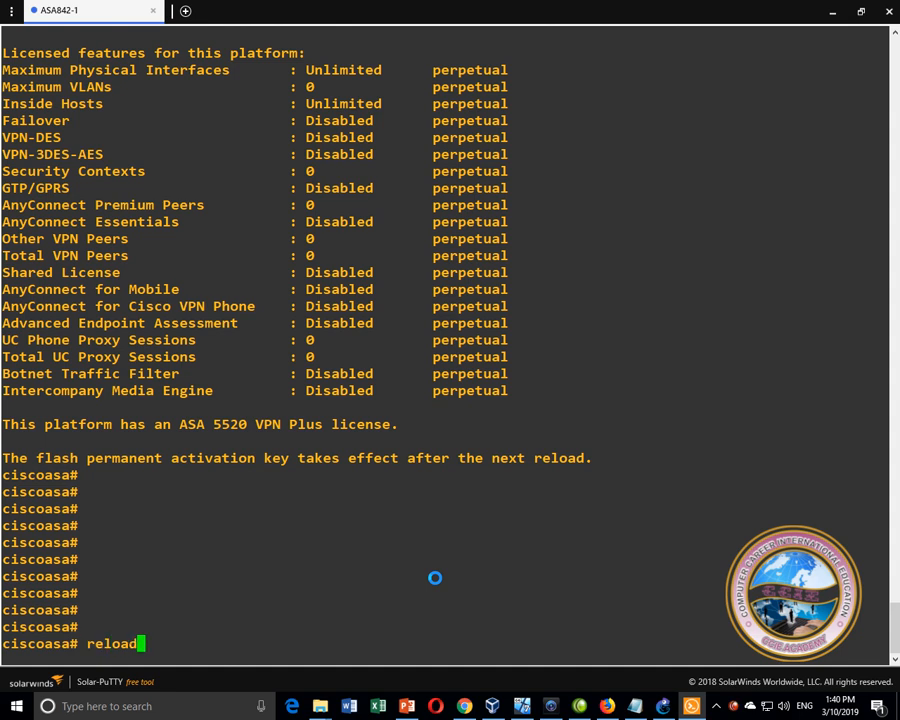
key("Return")
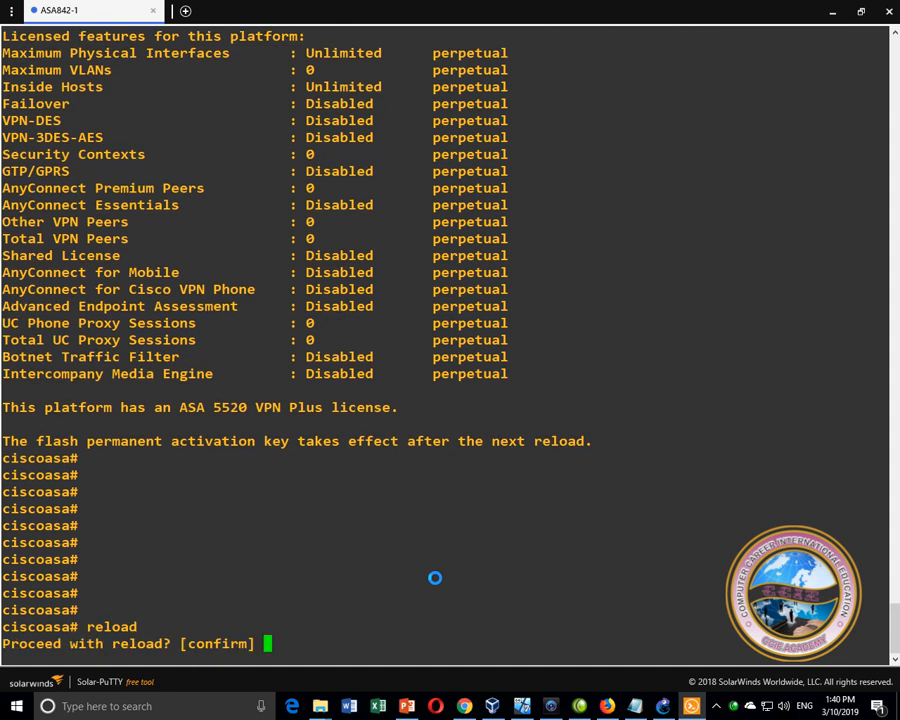
key("Return")
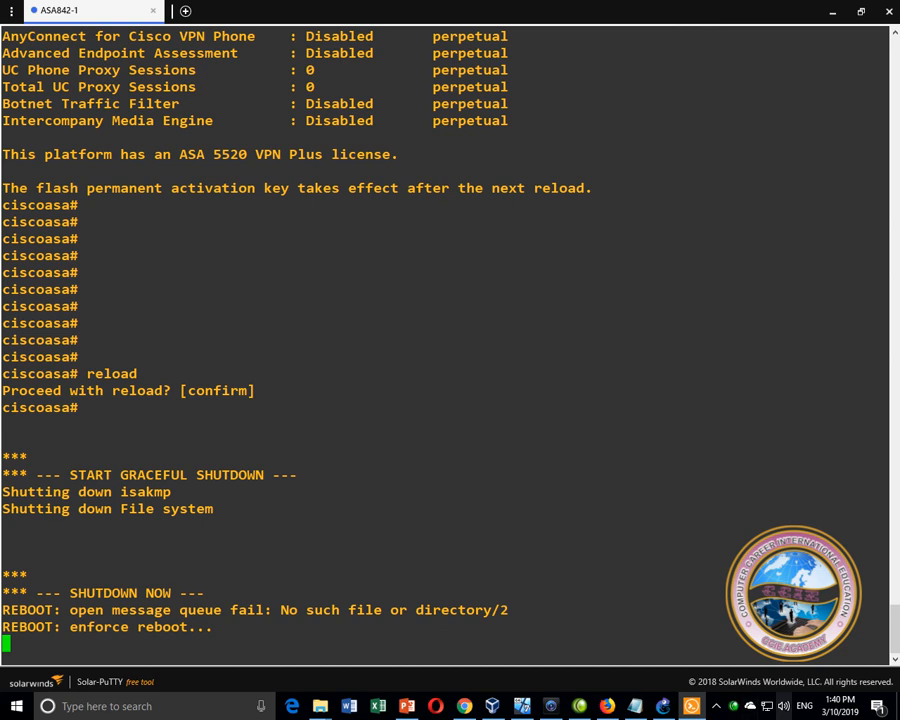
Step: Return focus to the rebooted firewall's console and enter privileged EXEC mode with the en command and a blank password
mouse_move(691, 706)
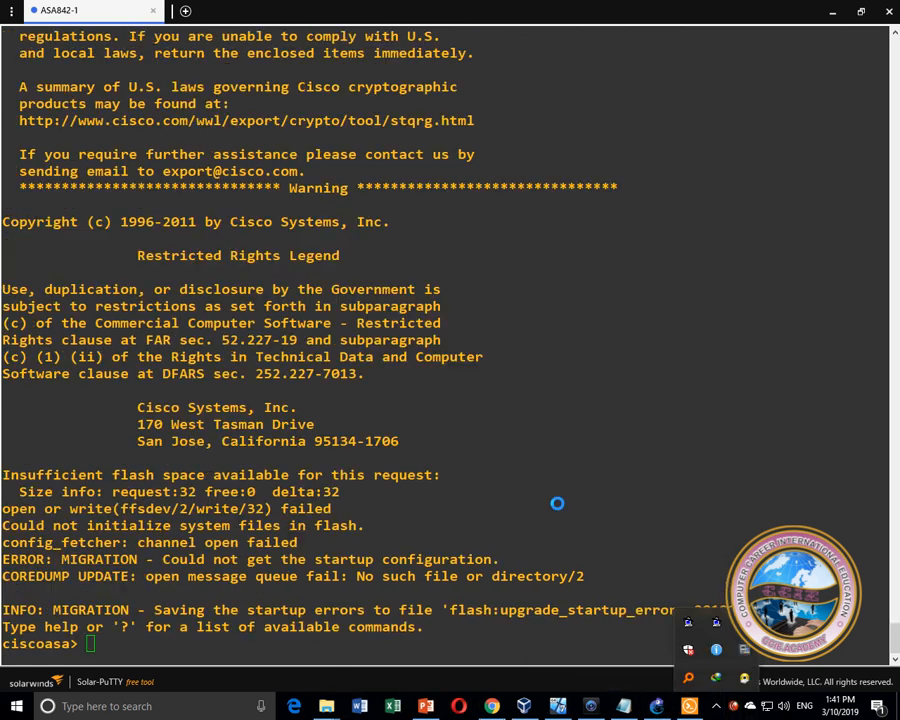
left_click(557, 503)
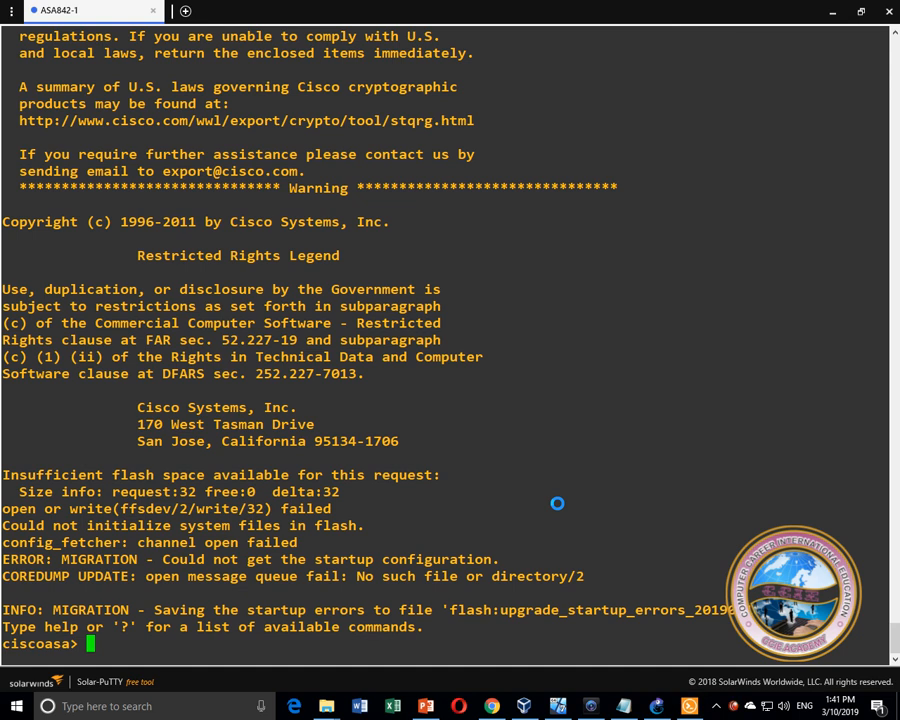
type("en")
key("Return")
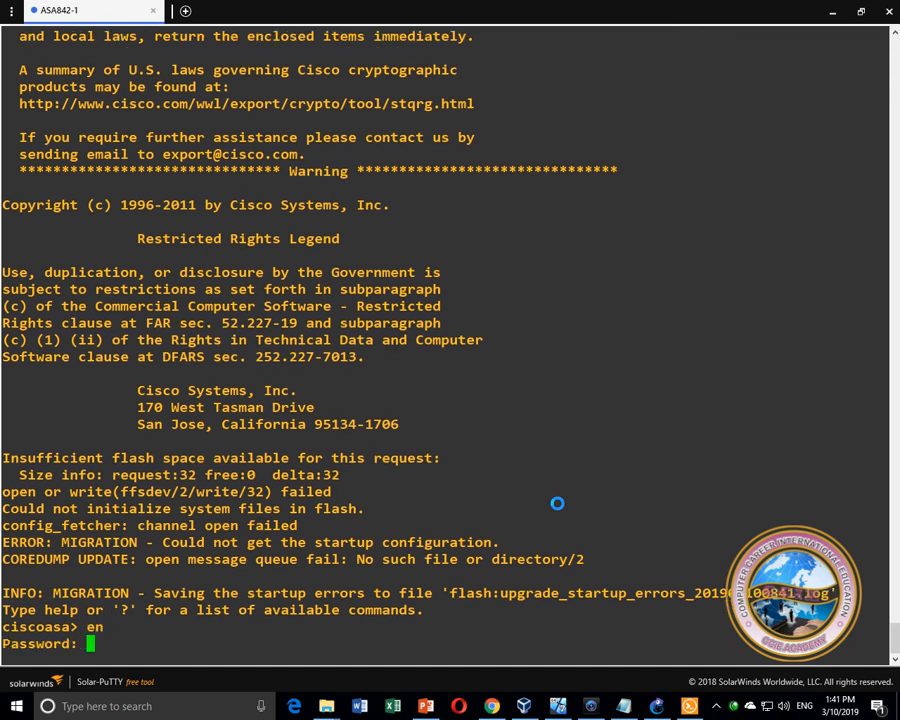
key("Return")
Step: Run sh activation-key in the rebooted firewall's console to display its licensed features
type("sh")
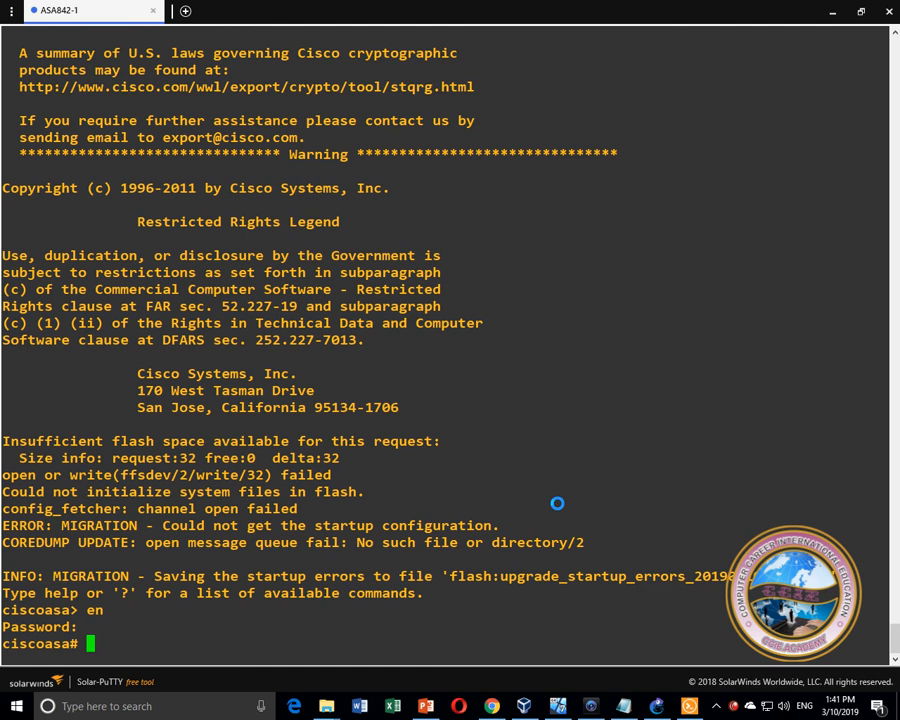
key("Tab")
key("Tab")
key("Tab")
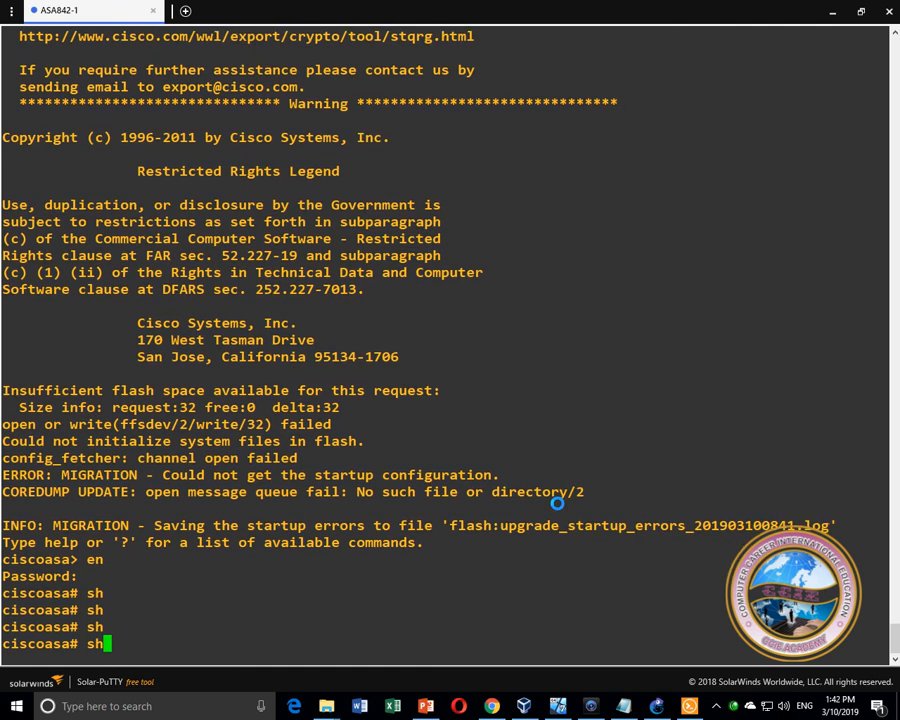
key("Tab")
type("a")
key("BackSpace")
type("ach")
key("Tab")
key("BackSpace")
key("BackSpace")
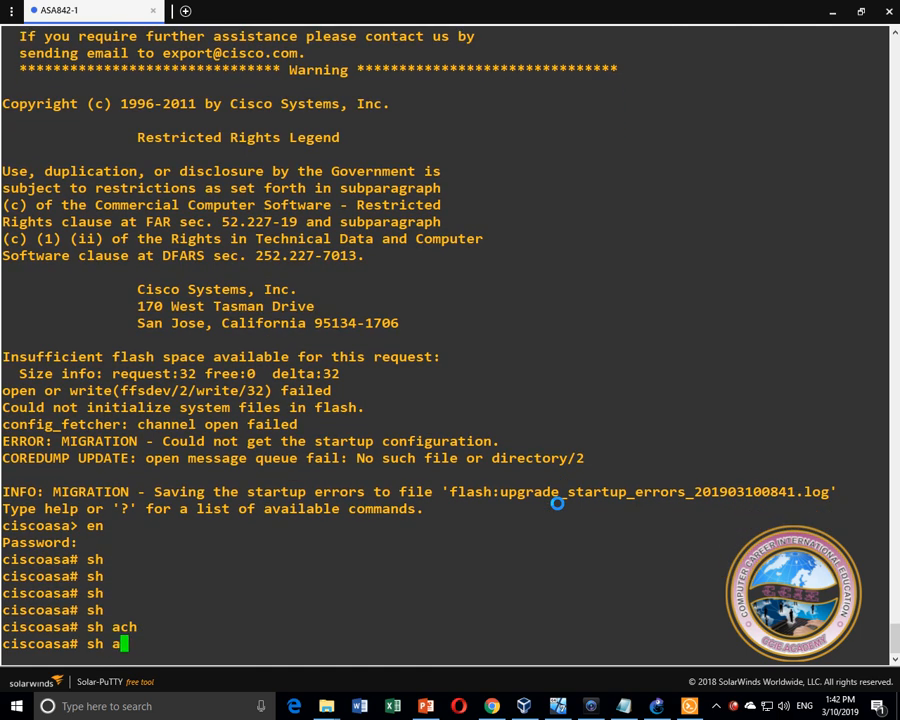
type("c")
key("Tab")
type("t")
key("Tab")
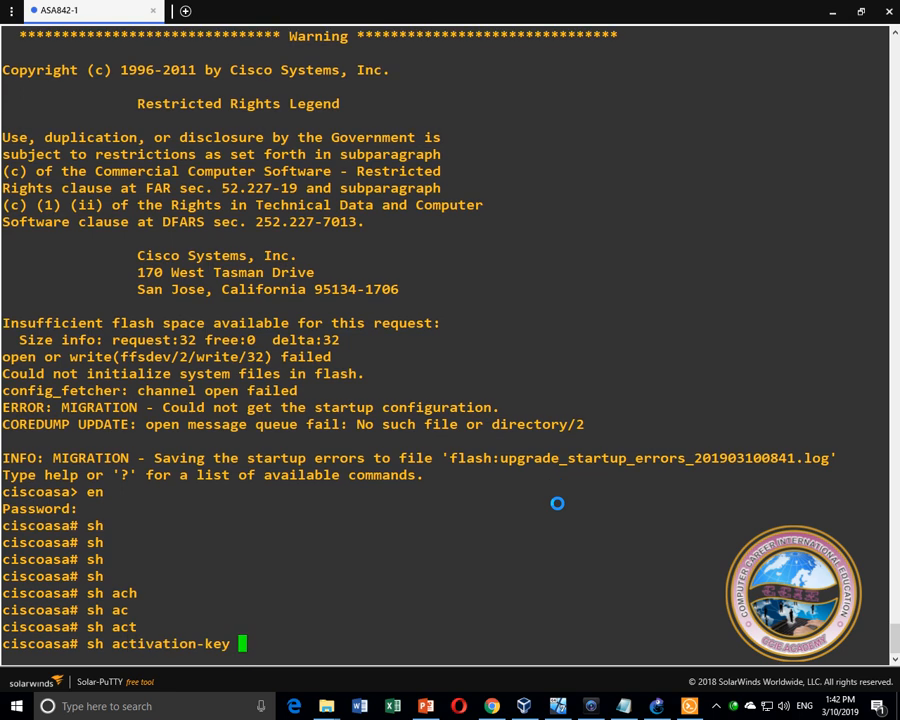
key("Return")
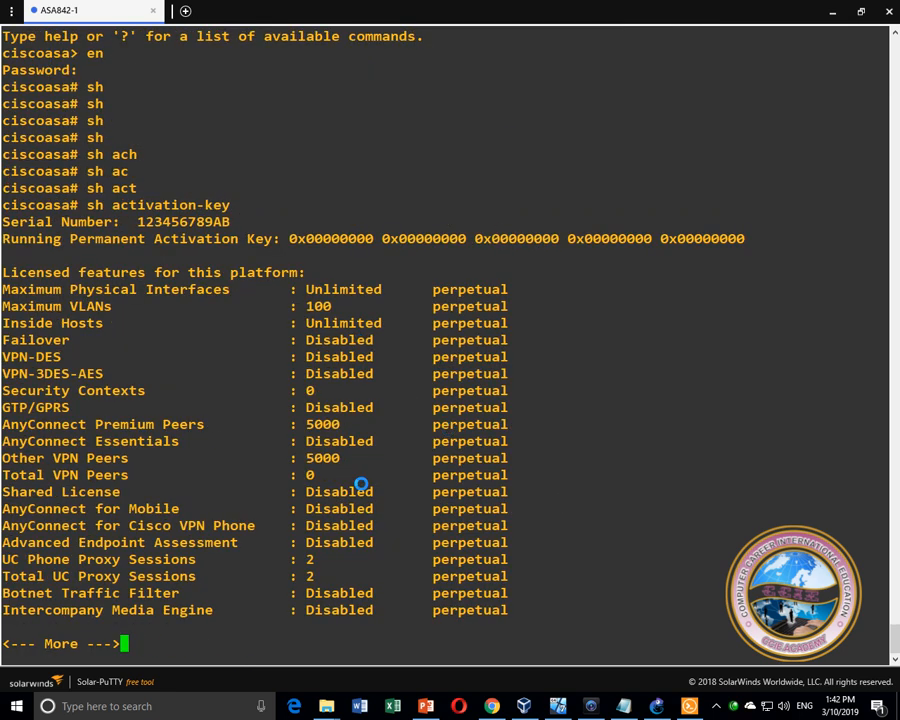
Step: Page through the rest of the licence feature output to reach a fresh prompt
key("Return")
key("Return")
key("Return")
key("Return")
key("Return")
key("Return")
key("Return")
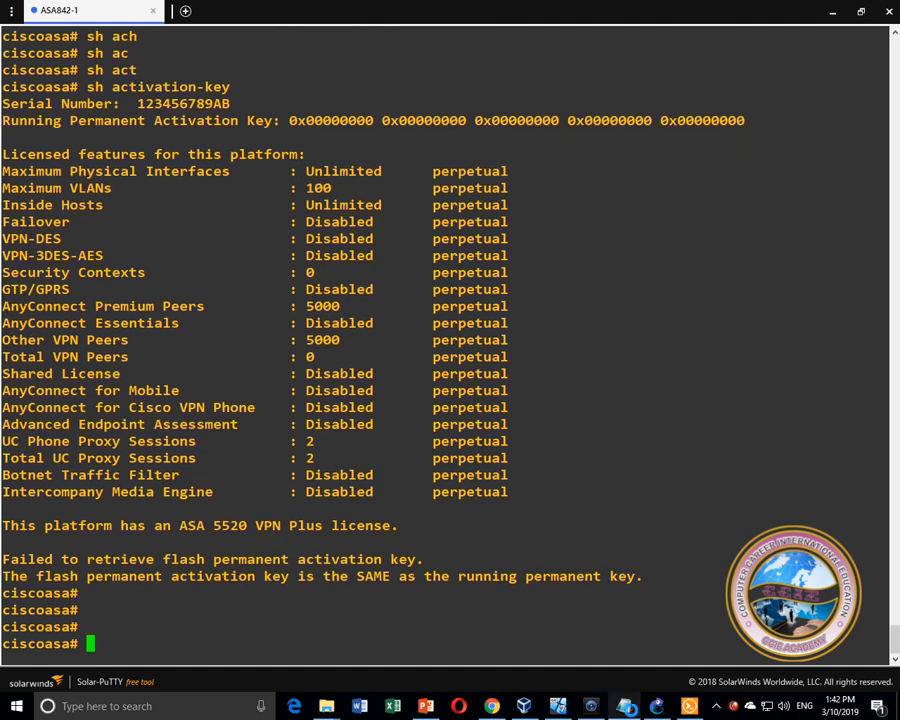
Step: Copy the second activation-key command from the ASA Firewall notes in Notepad and run it with its licence key in the Solar-PuTTY firewall console
key("alt+Tab")
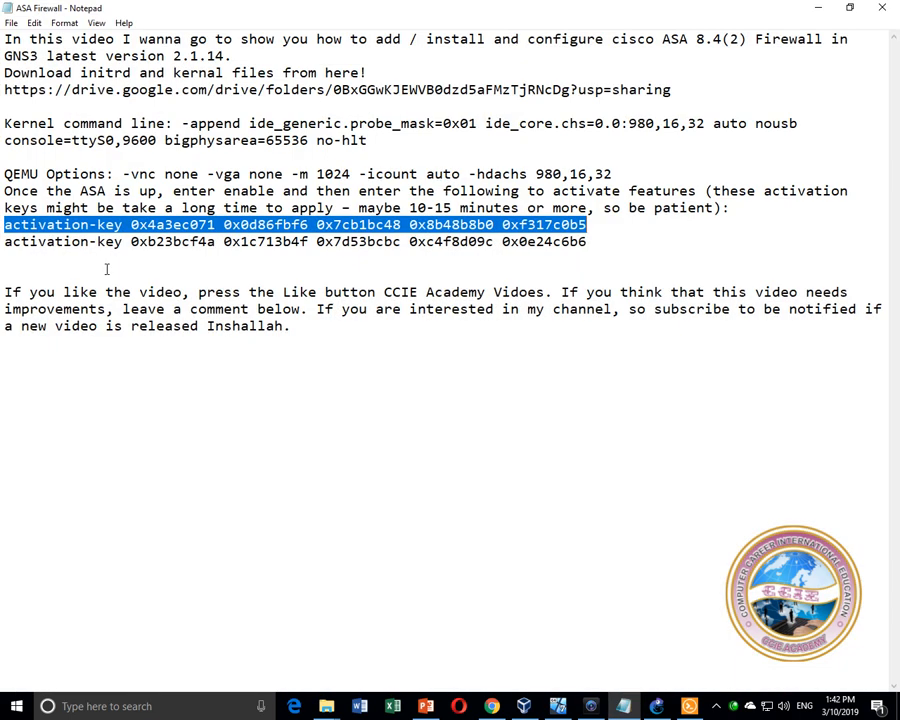
left_click_drag(5, 242, 586, 243)
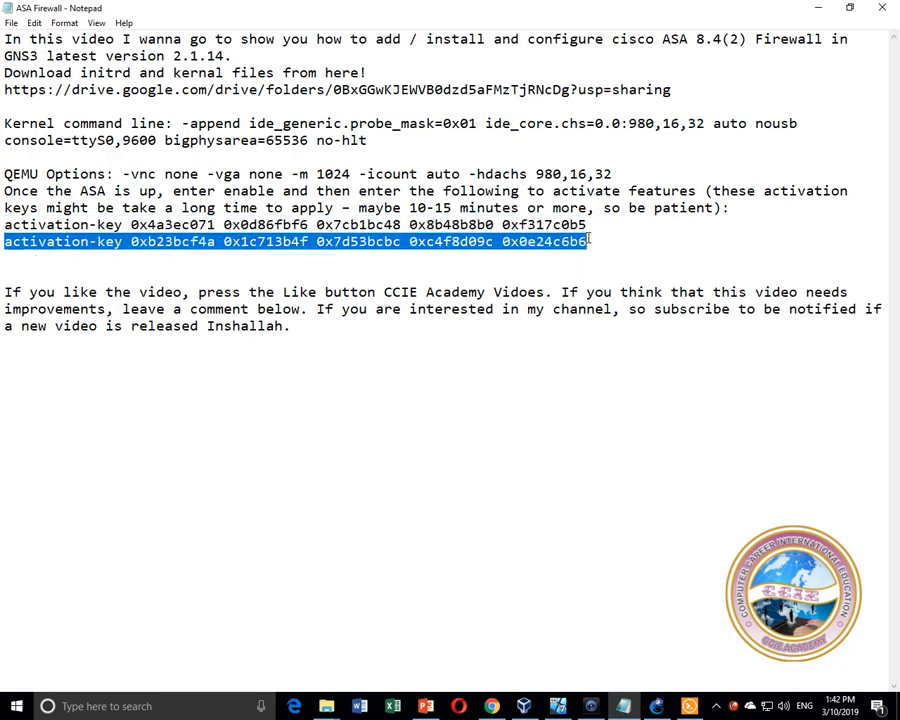
right_click(575, 243)
left_click(606, 287)
left_click(689, 706)
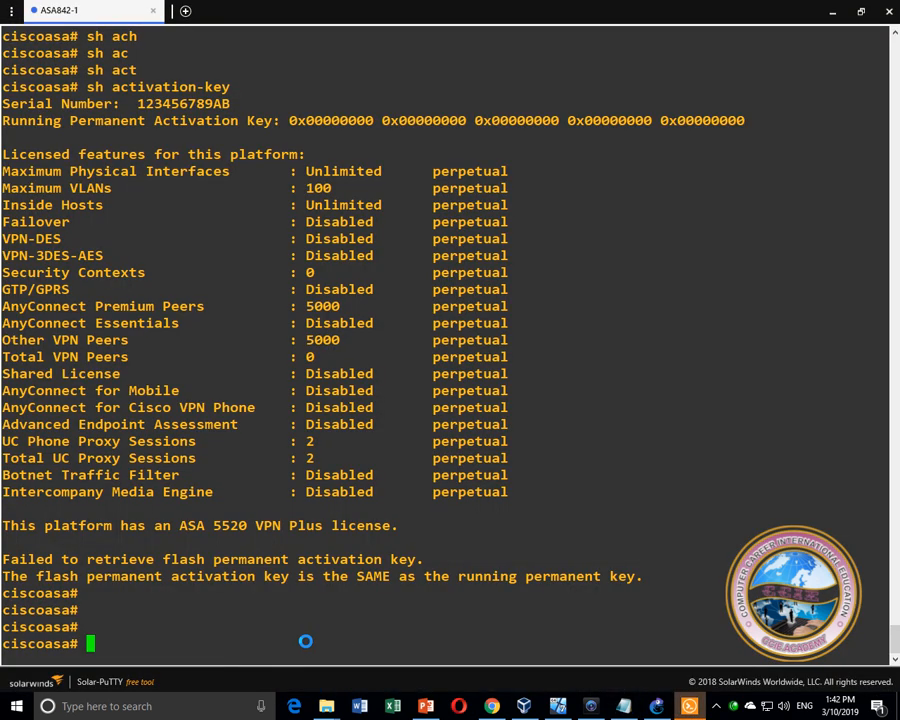
right_click(268, 637)
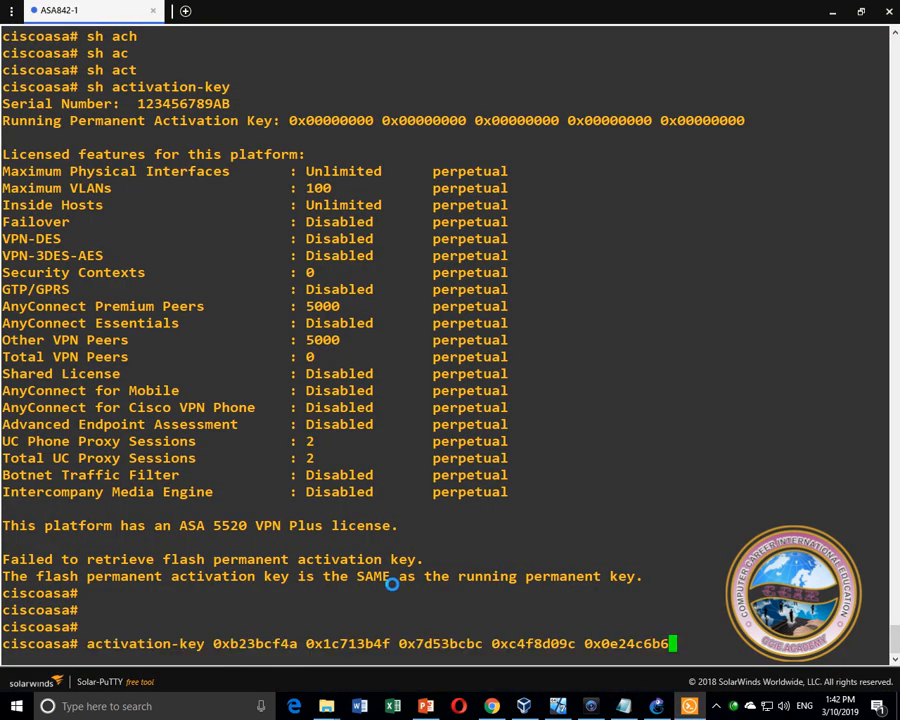
key("Return")
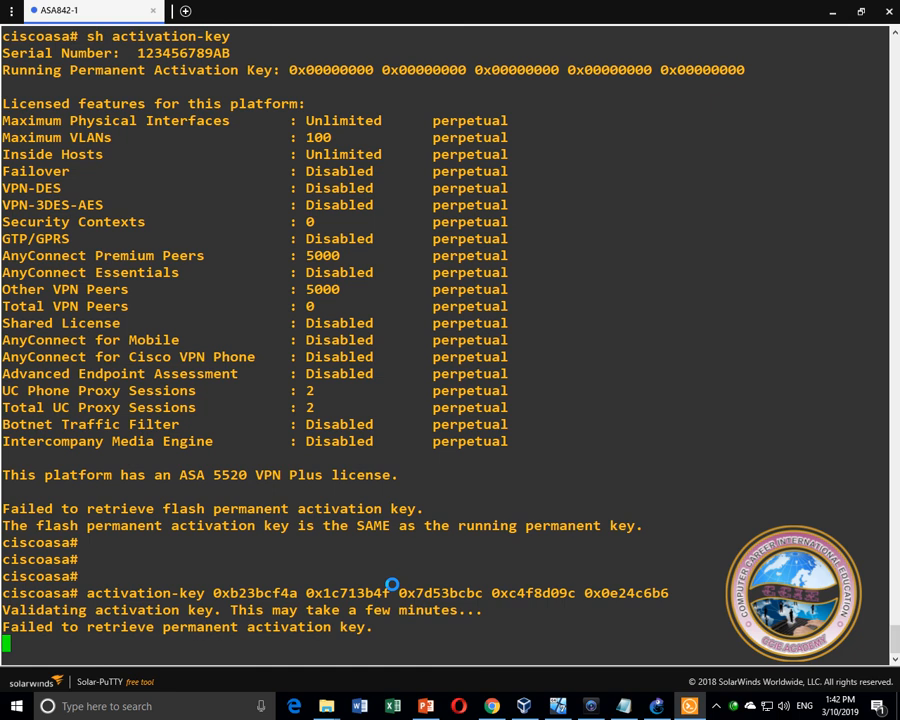
Step: Examine the Failover, VPN-DES, GTP/GPRS and Shared License entries in the displayed licence feature list
left_click_drag(299, 171, 383, 187)
left_click(412, 285)
left_click_drag(306, 238, 368, 234)
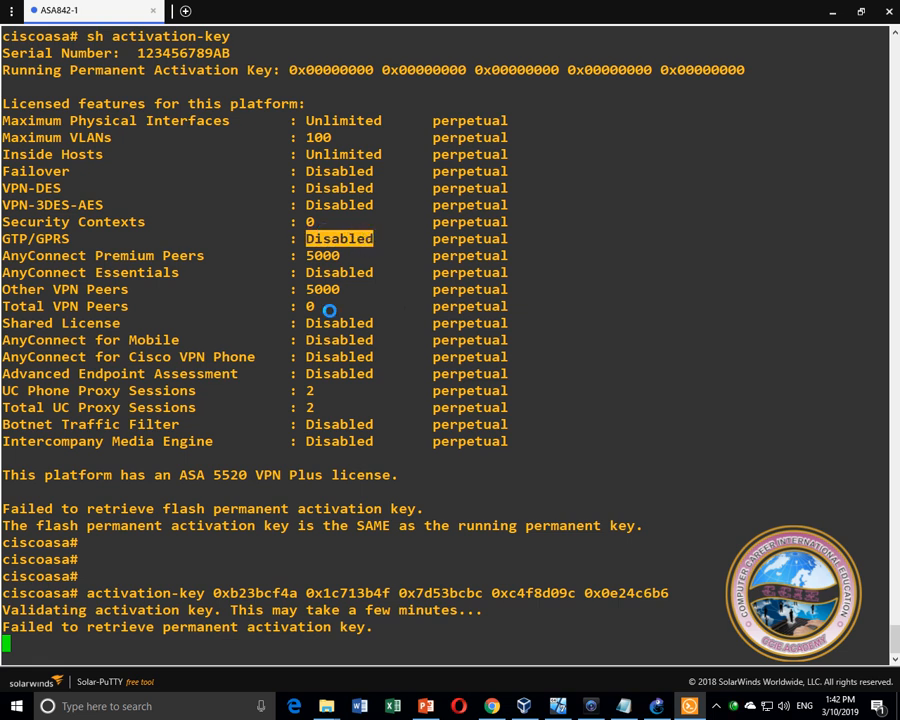
left_click_drag(306, 323, 373, 325)
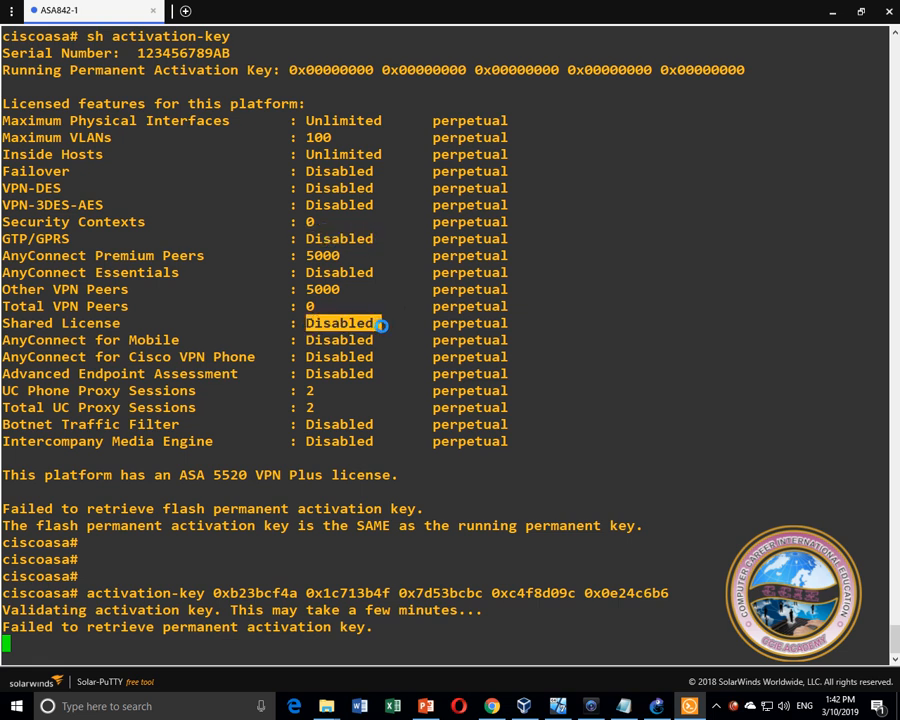
left_click(377, 323)
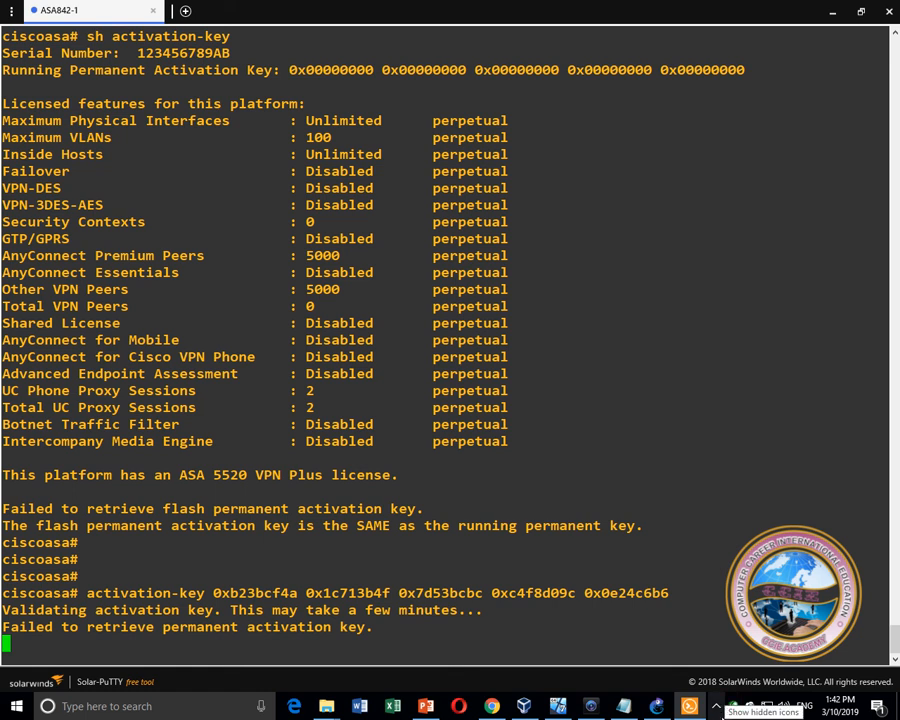
left_click(716, 706)
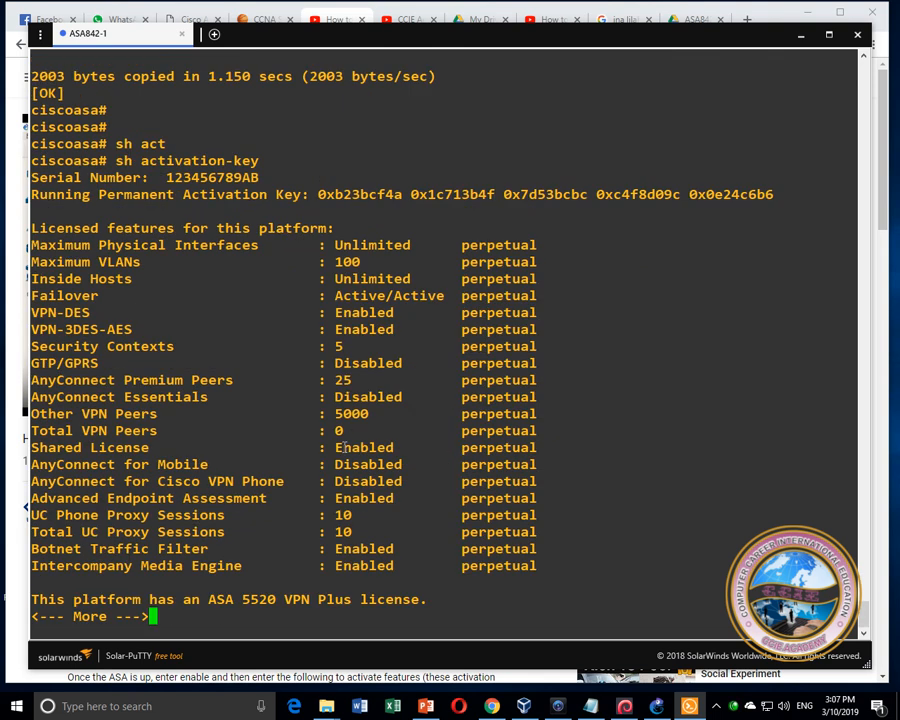
Step: Finish paging through the licence feature list and save the firewall's configuration with the wr command
key("space")
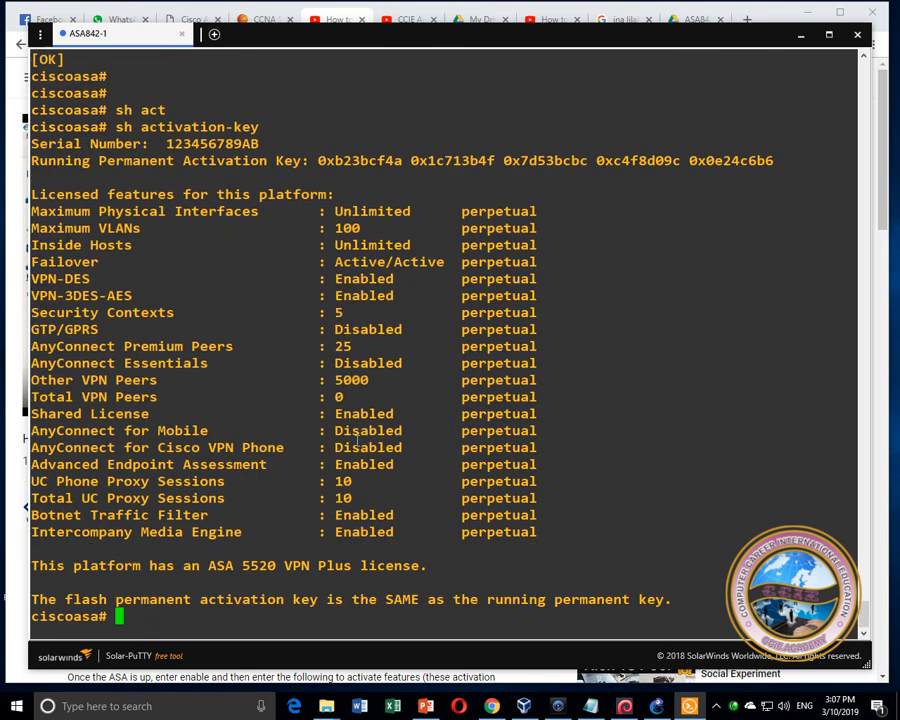
key("Return")
key("Return")
key("Return")
type("r")
key("Return")
key("Return")
key("Return")
type("wr")
key("Return")
key("Return")
Step: Run sh activation-key again after saving and page through the complete licence feature list
type("sh act")
key("Tab")
key("Return")
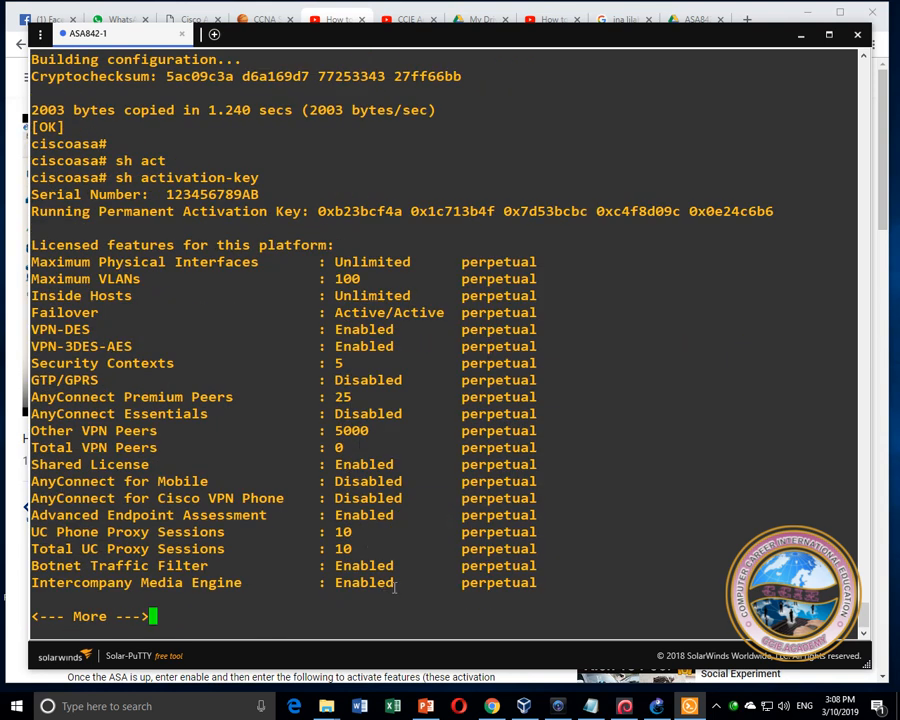
key("Return")
key("Return")
key("Return")
key("Return")
key("Return")
key("Return")
key("Return")
key("Return")
key("Return")
key("Return")
key("Return")
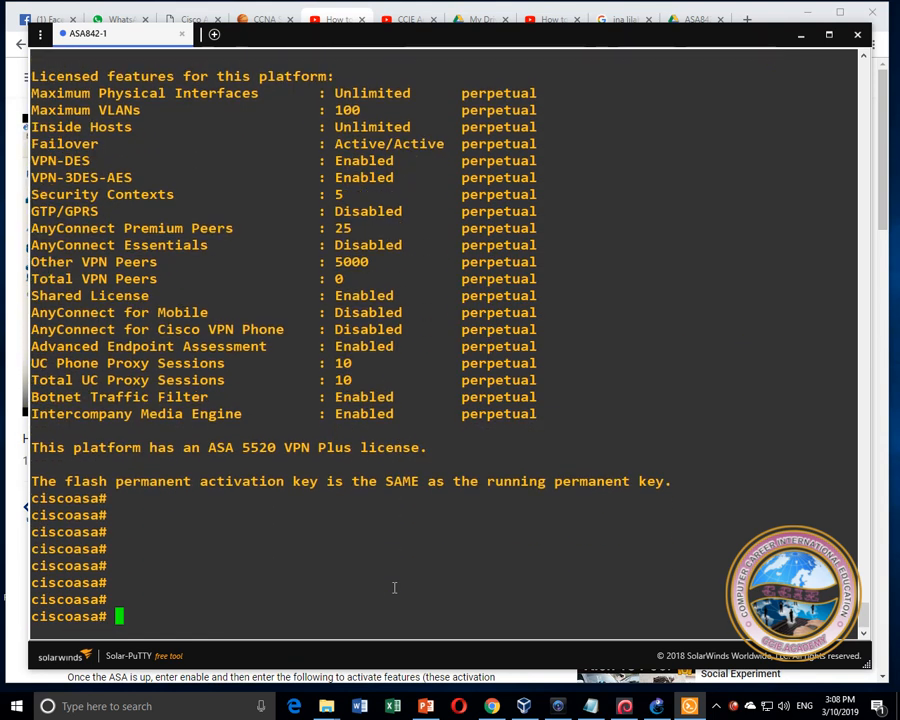
Step: Run sh interface ip brief to list the firewall's interfaces and their status
type("sh")
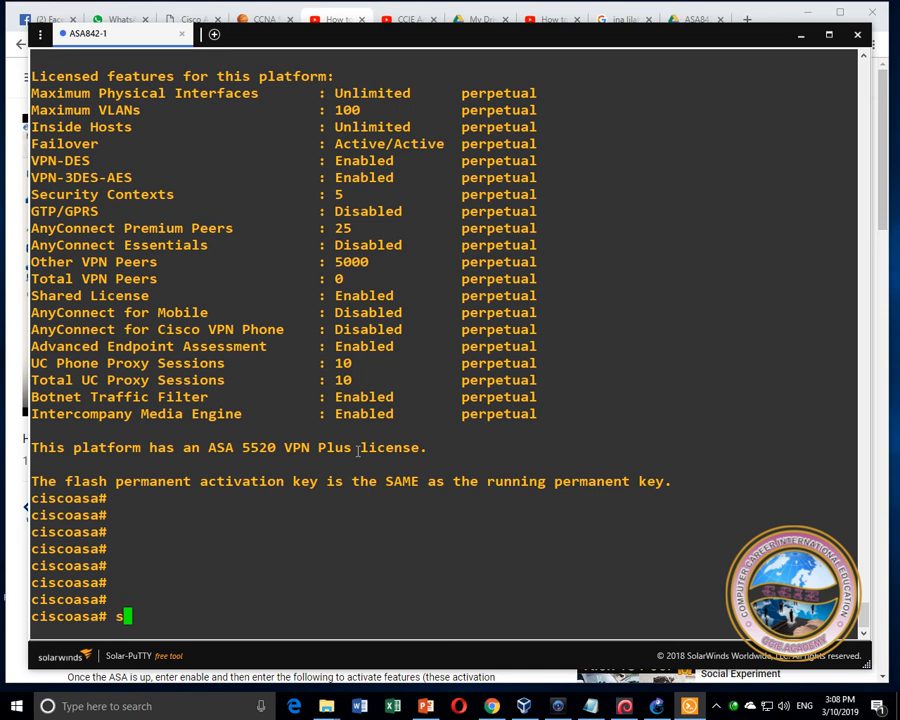
key("Tab")
type("int")
key("Tab")
type("ip br")
key("Tab")
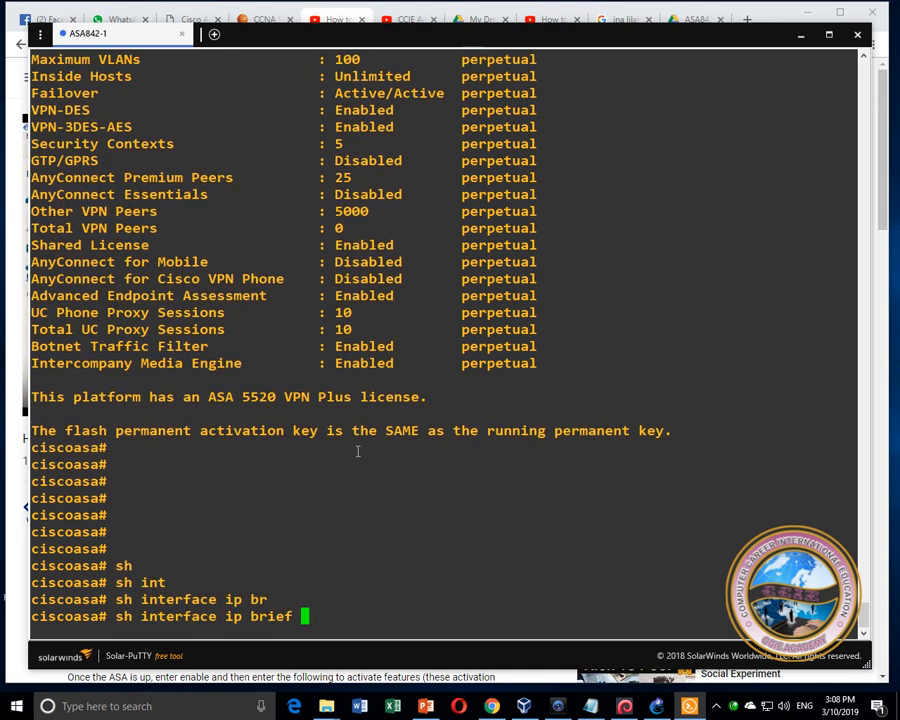
key("Return")
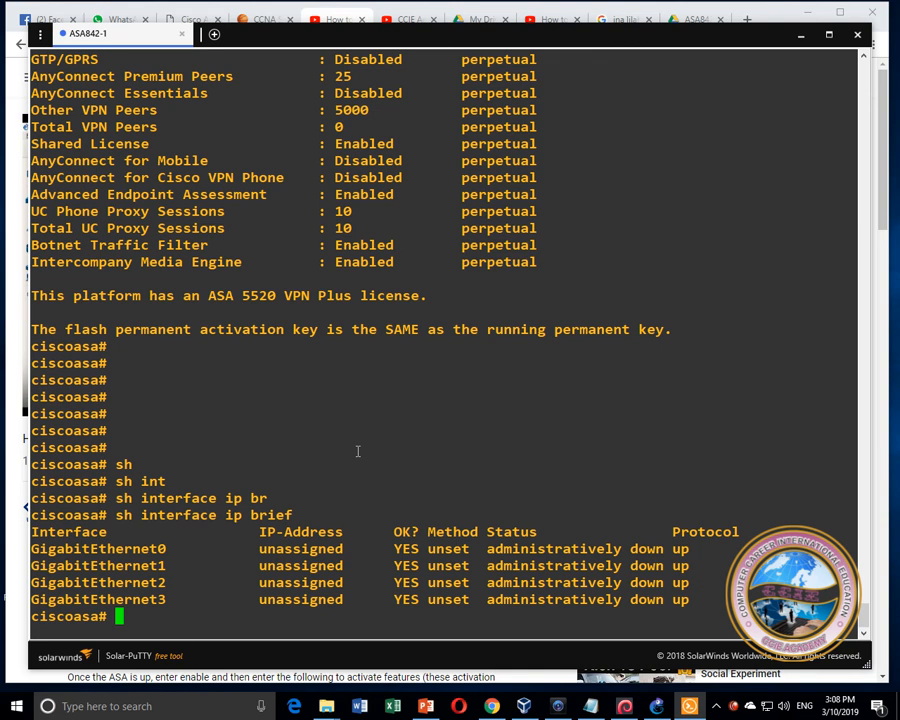
type("sh ip int br")
key("BackSpace")
key("BackSpace")
key("BackSpace")
key("BackSpace")
key("BackSpace")
key("BackSpace")
key("BackSpace")
key("BackSpace")
key("BackSpace")
key("BackSpace")
key("BackSpace")
key("BackSpace")
Step: Switch to GNS3 to view the topology, and review the full text of the ASA Firewall notes in Notepad
left_click(657, 707)
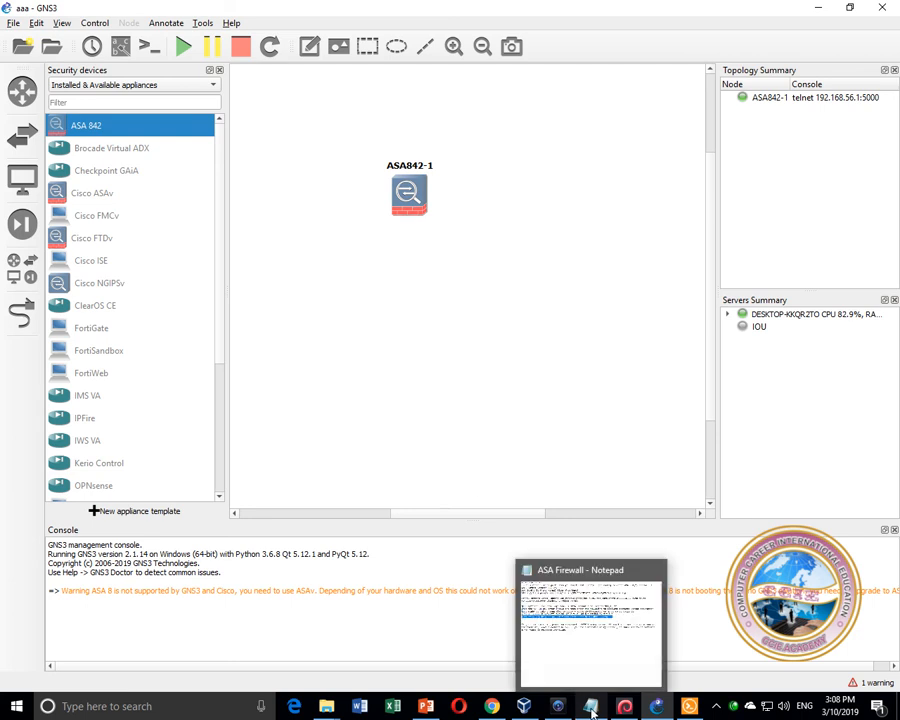
left_click(575, 660)
left_click_drag(319, 344, 10, 38)
left_click(367, 342)
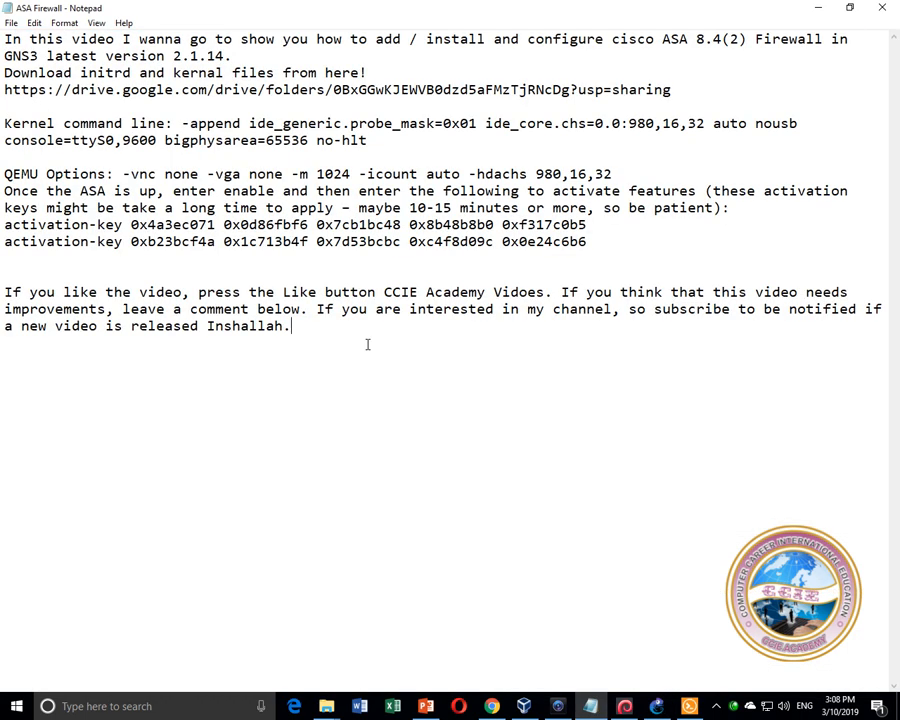